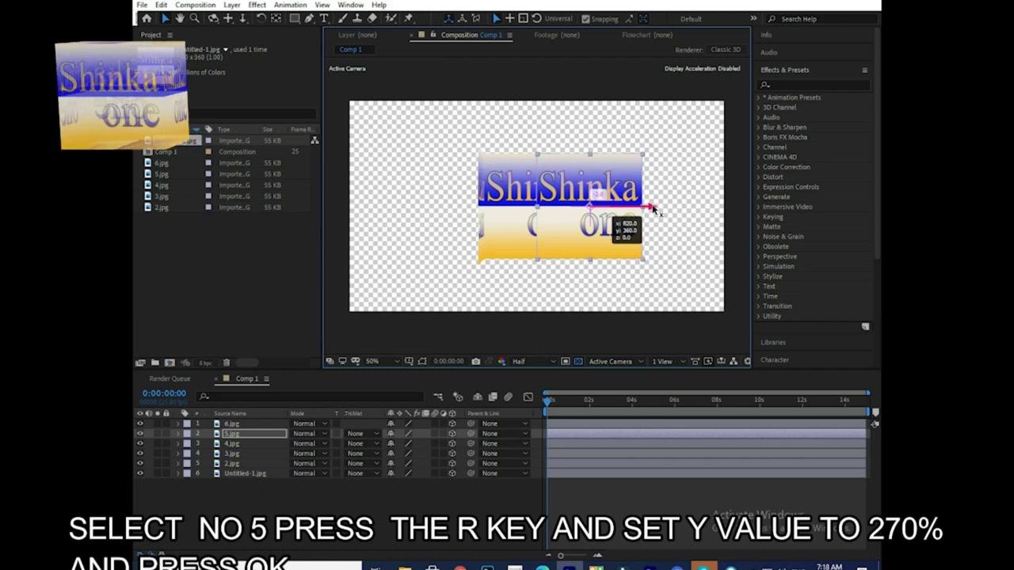
# Move the 5.jpg layer horizontally to X 820 and set its Y orientation to 270°.
pyautogui.moveTo(652, 209); pyautogui.dragTo(654, 209)
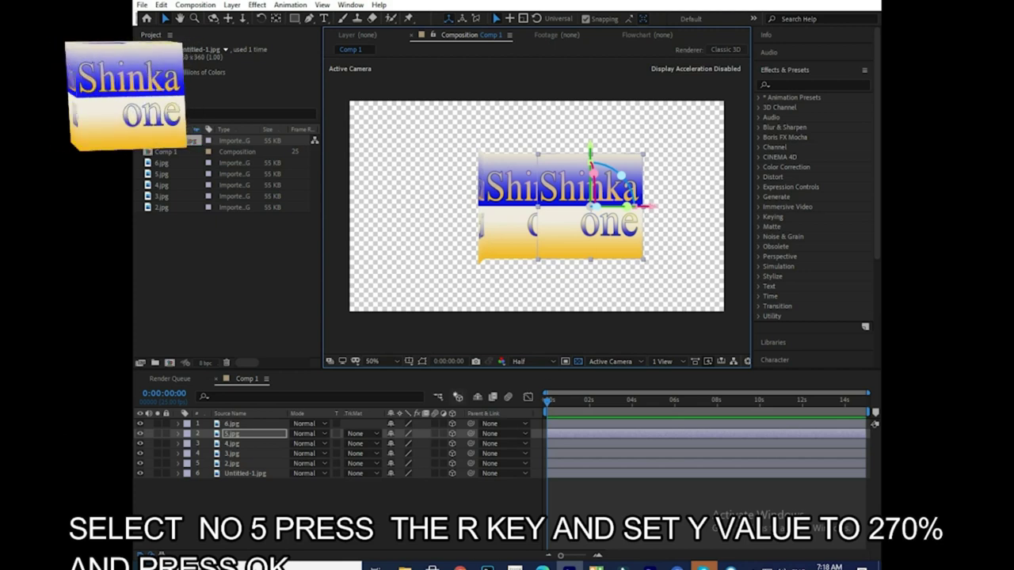
pyautogui.press('r')
pyautogui.click(404, 445)
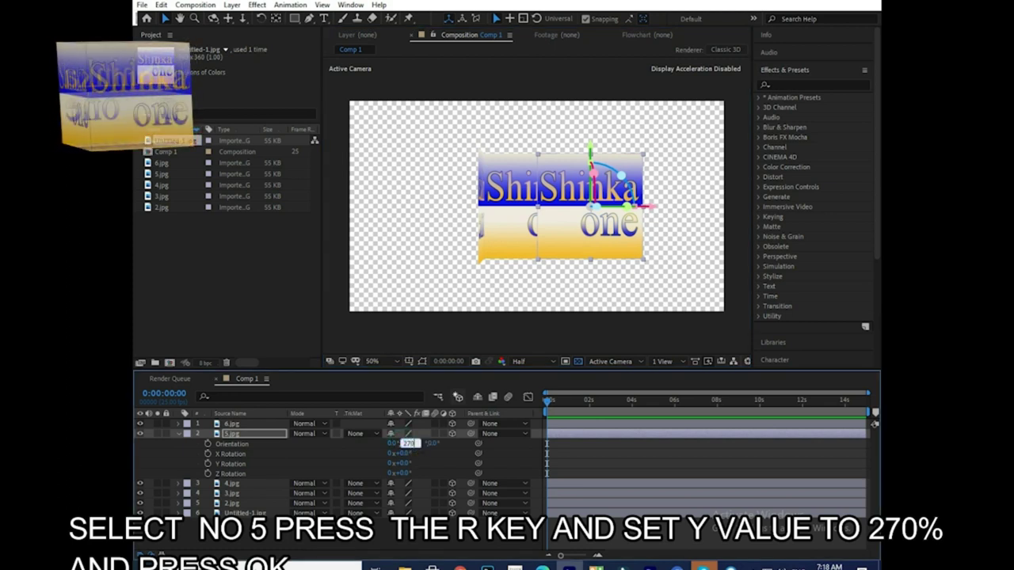
pyautogui.write('270')
pyautogui.press('Return')
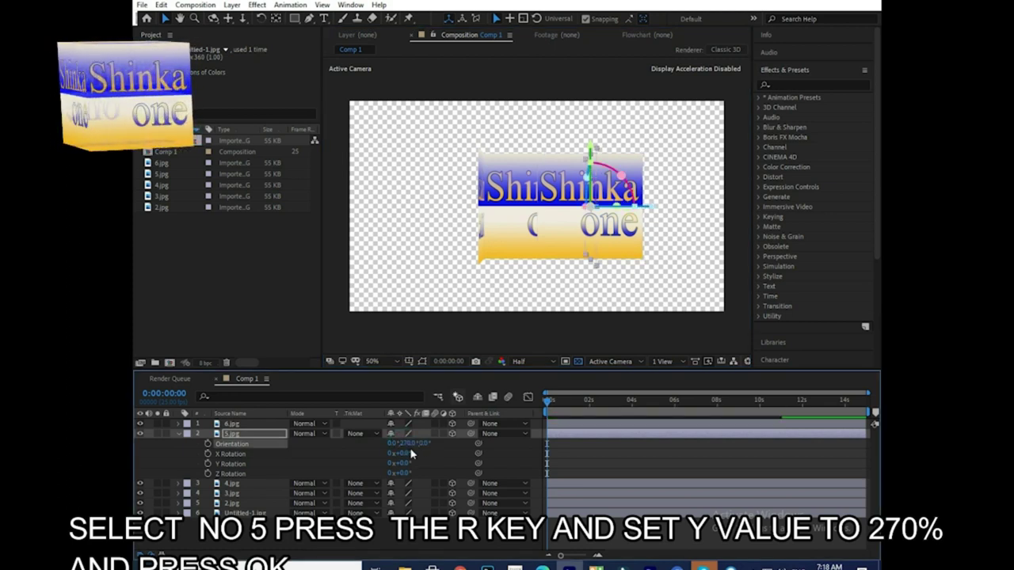
pyautogui.click(176, 434)
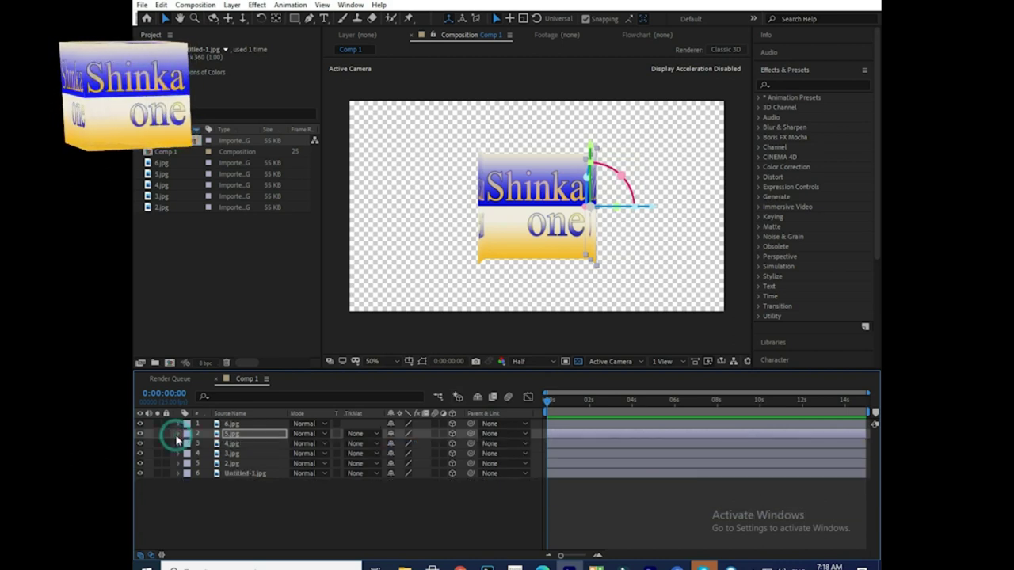
# Set the 4.jpg layer's X orientation to 90° and move it up to form the cube's top face.
pyautogui.click(247, 446)
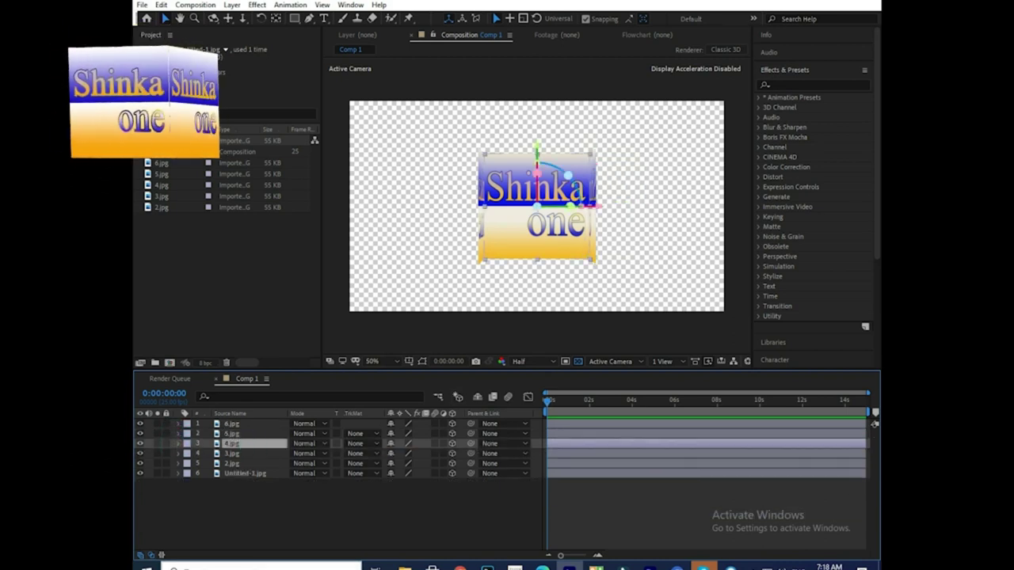
pyautogui.press('r')
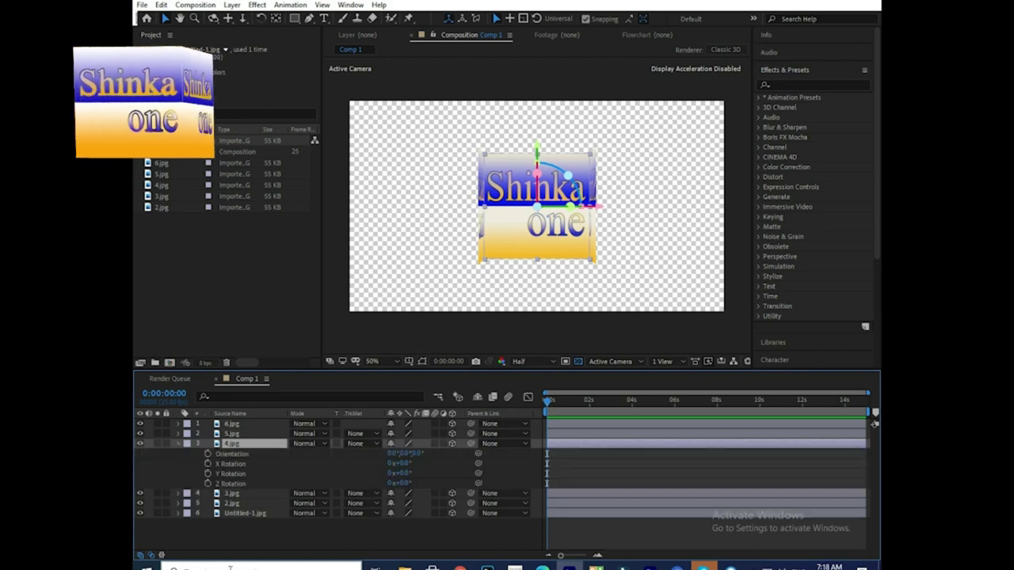
pyautogui.click(391, 451)
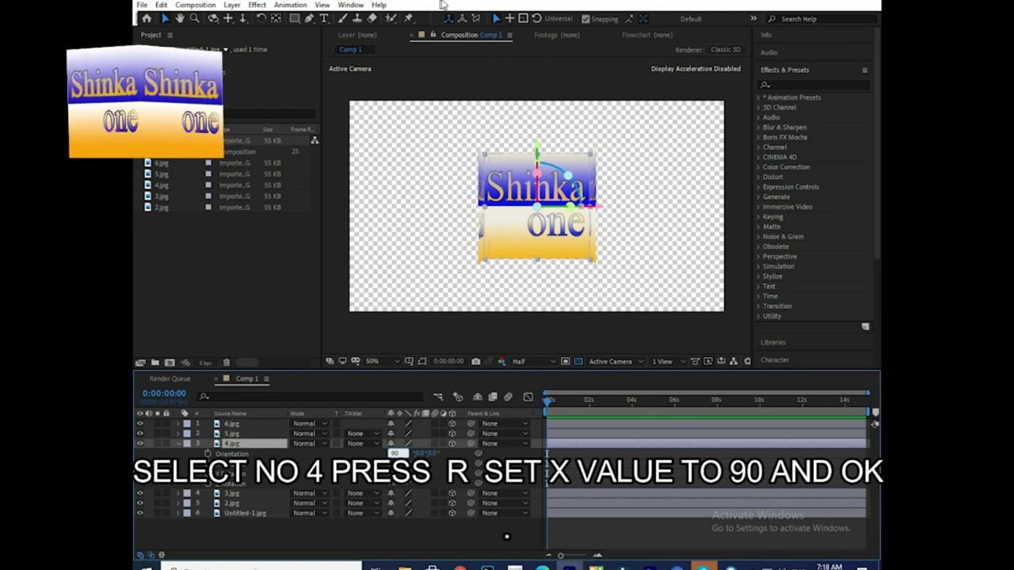
pyautogui.click(536, 136)
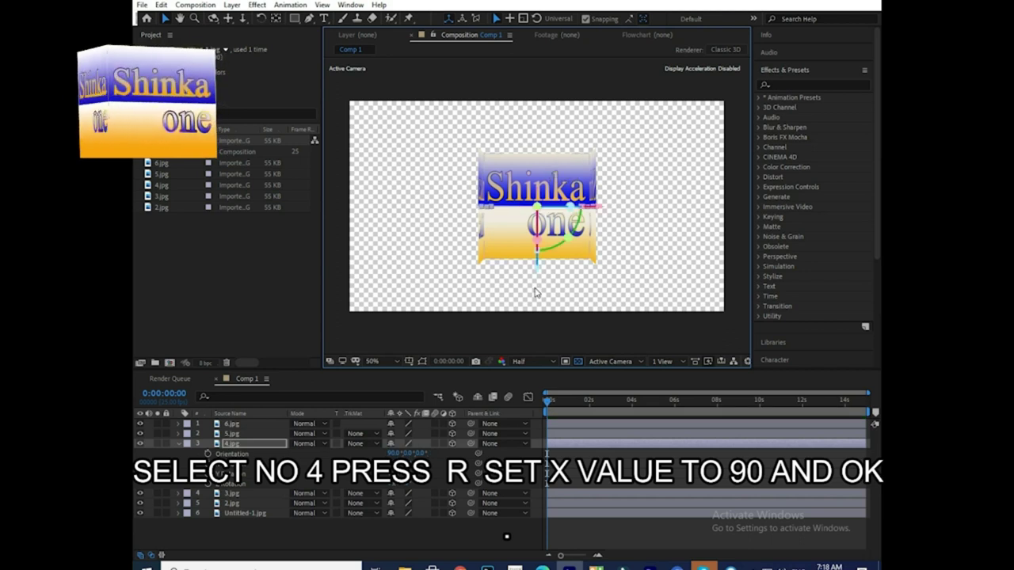
pyautogui.moveTo(537, 260); pyautogui.dragTo(543, 219)
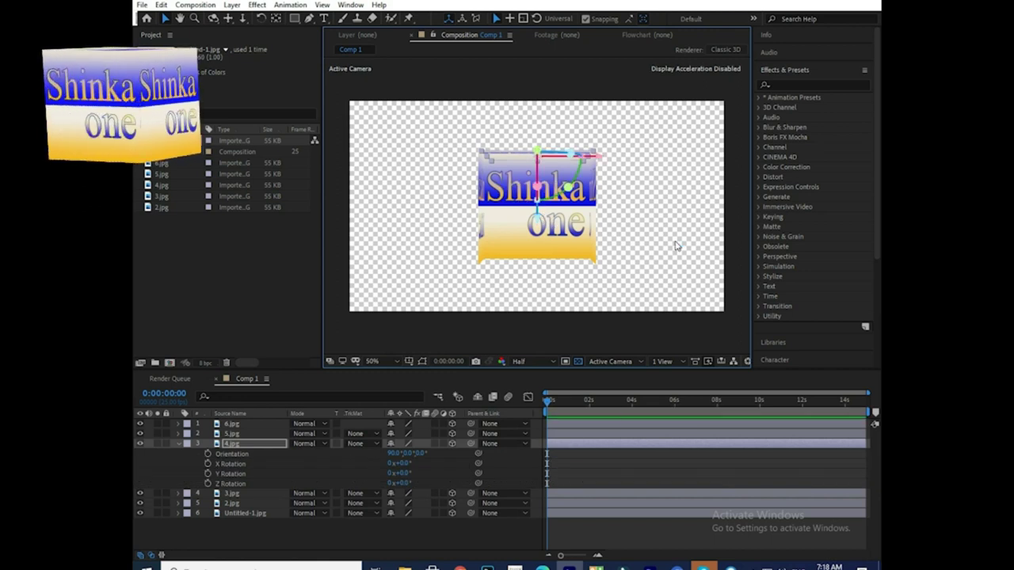
pyautogui.click(179, 445)
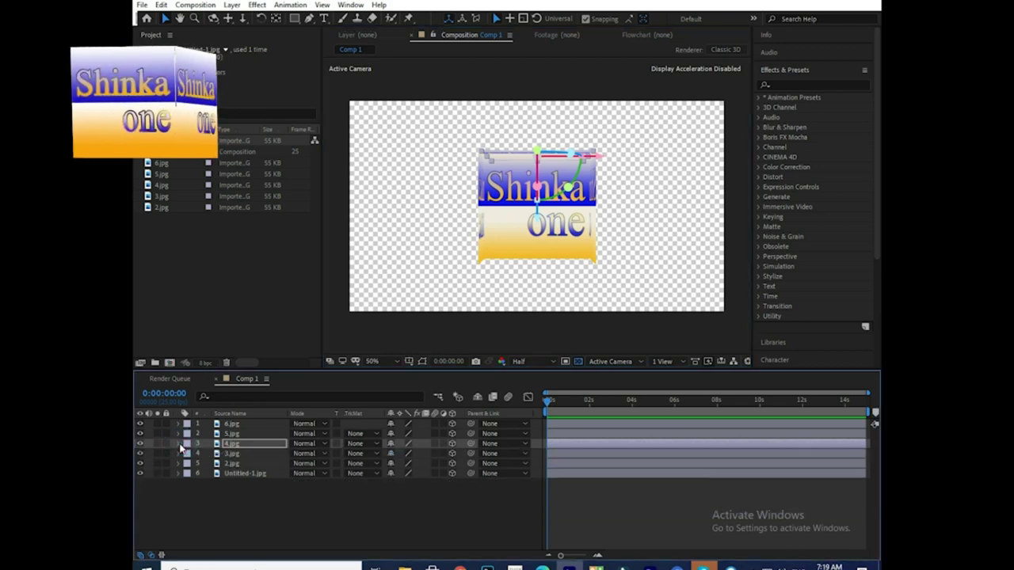
# Move the 3.jpg layer down to the cube's bottom edge and set its X orientation to 270°.
pyautogui.click(234, 455)
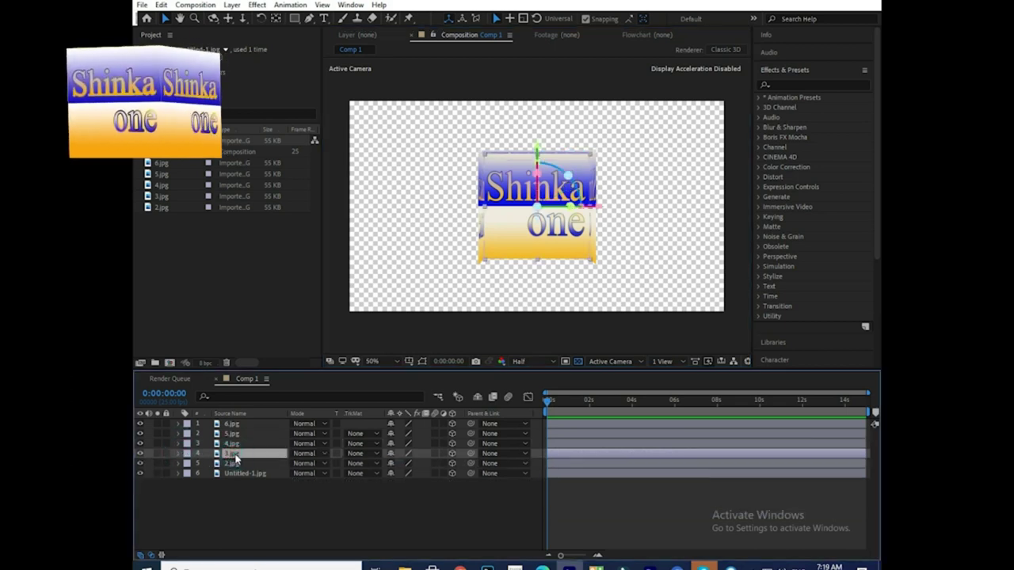
pyautogui.press('r')
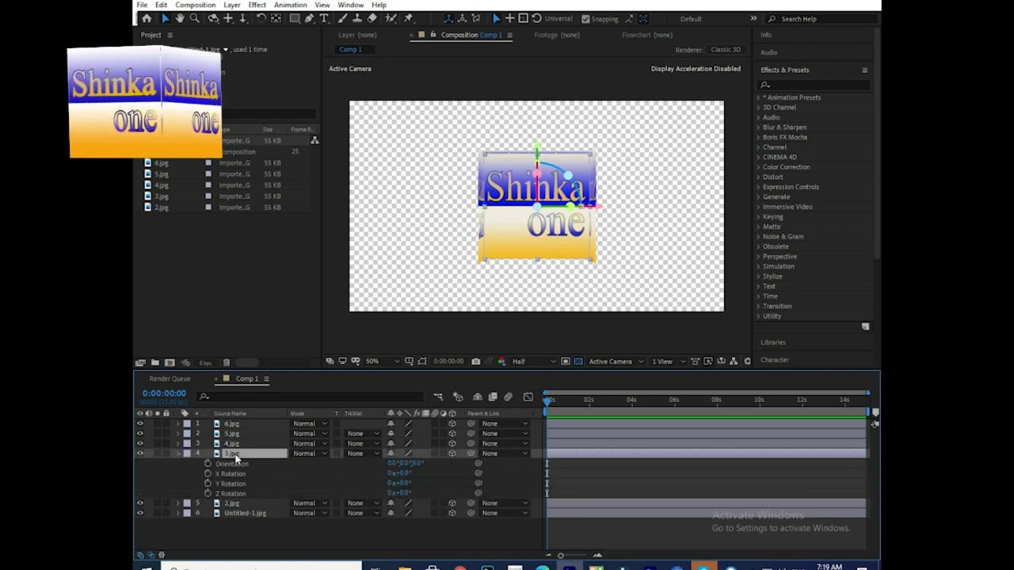
pyautogui.click(392, 464)
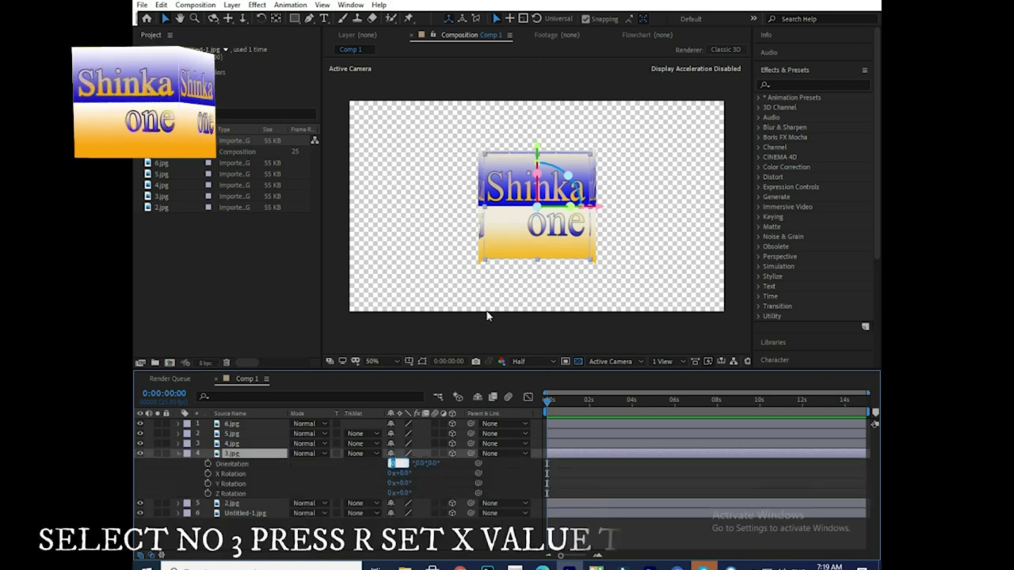
pyautogui.moveTo(539, 156); pyautogui.dragTo(537, 203)
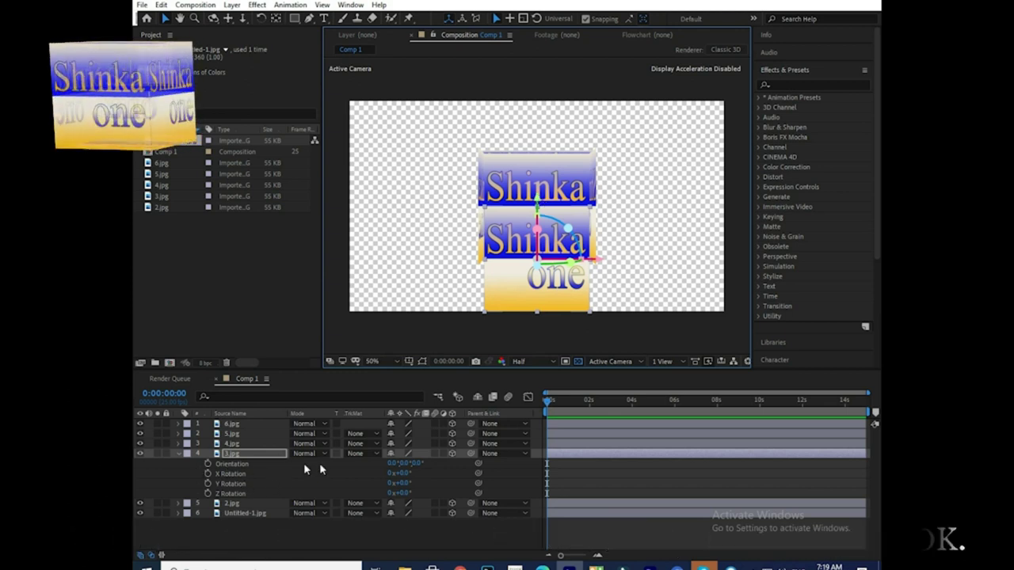
pyautogui.click(389, 464)
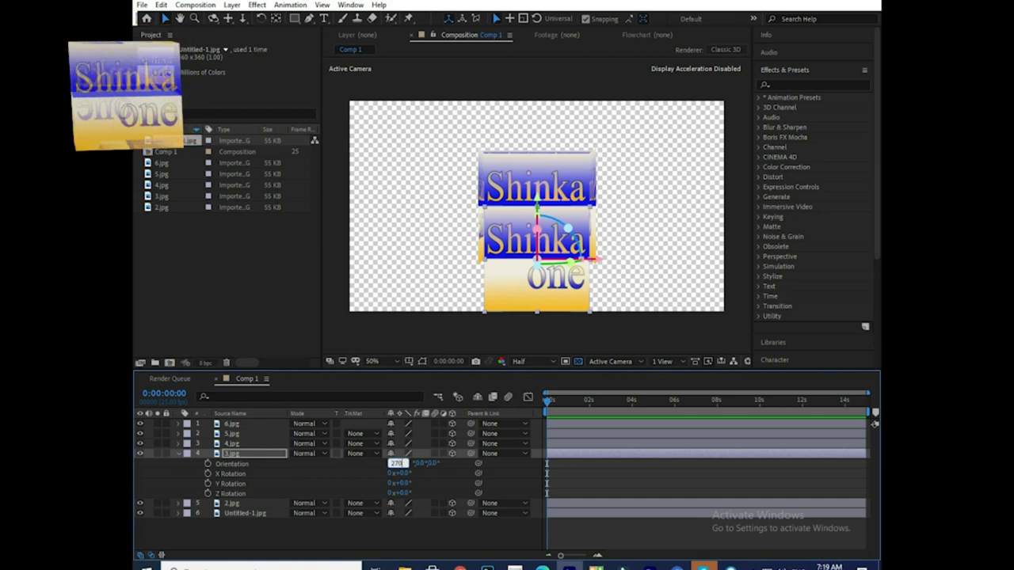
pyautogui.press('Return')
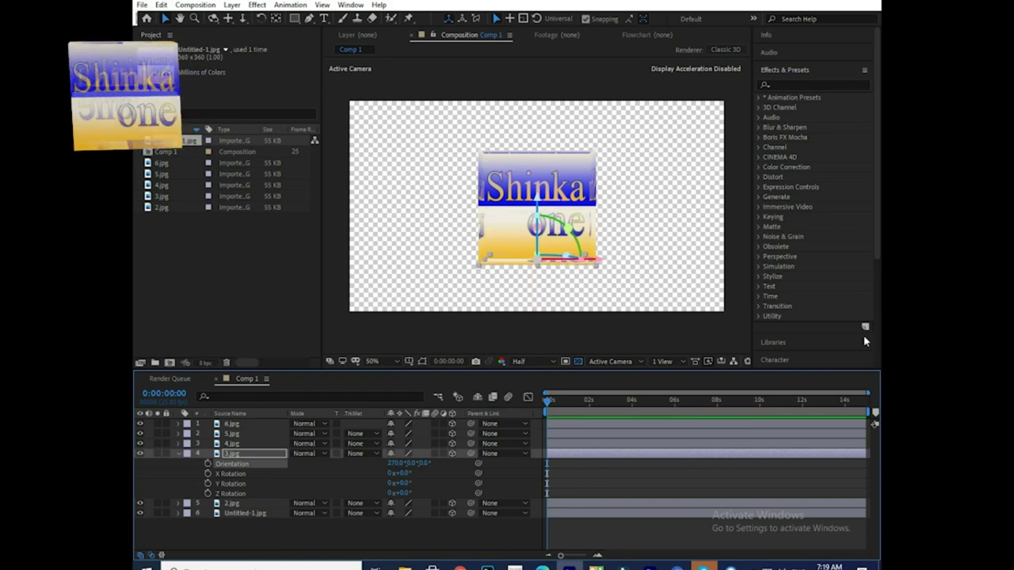
pyautogui.click(177, 453)
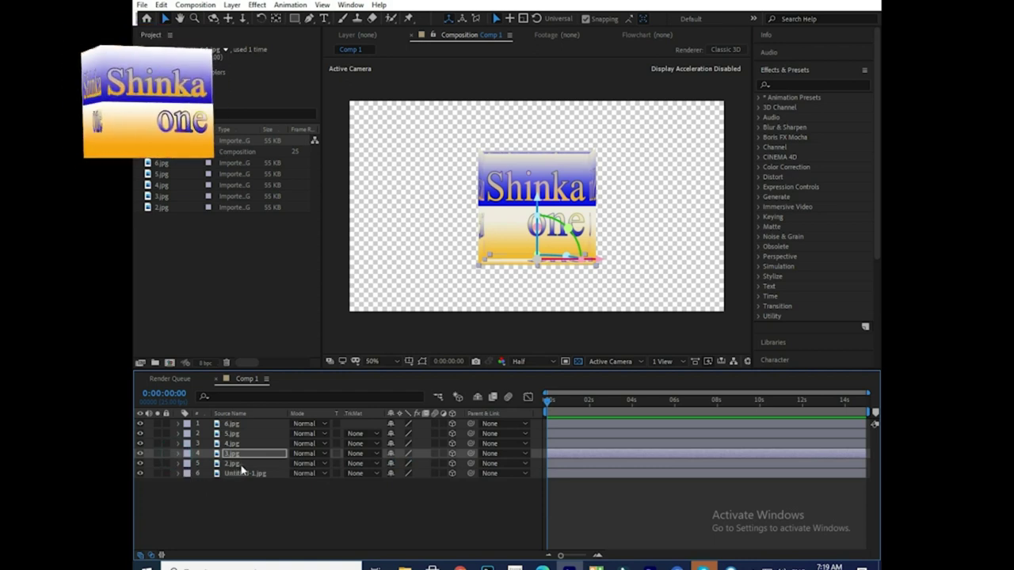
# Set the 2.jpg layer's Z position to 180 to form the cube's back face.
pyautogui.click(238, 463)
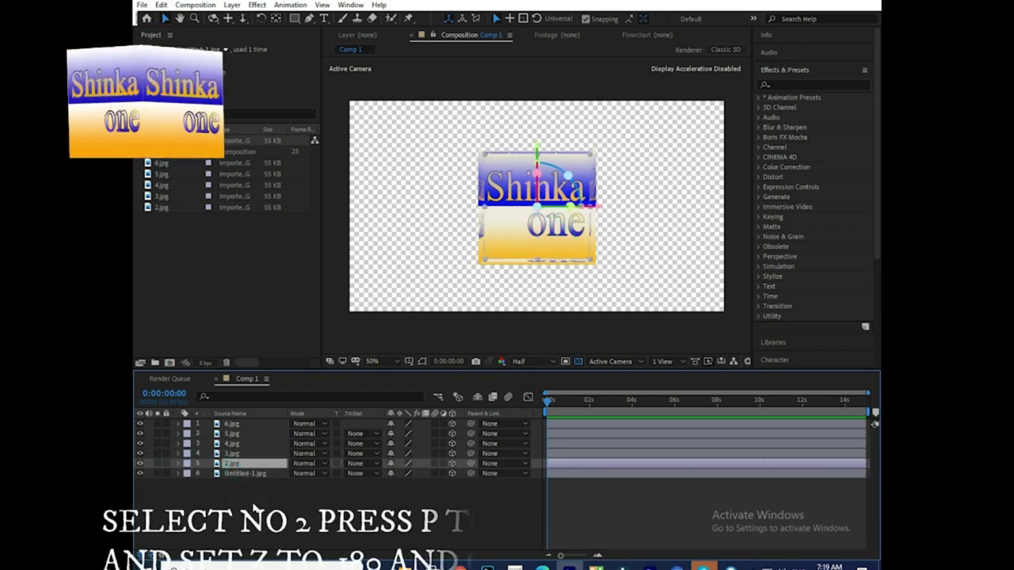
pyautogui.press('p')
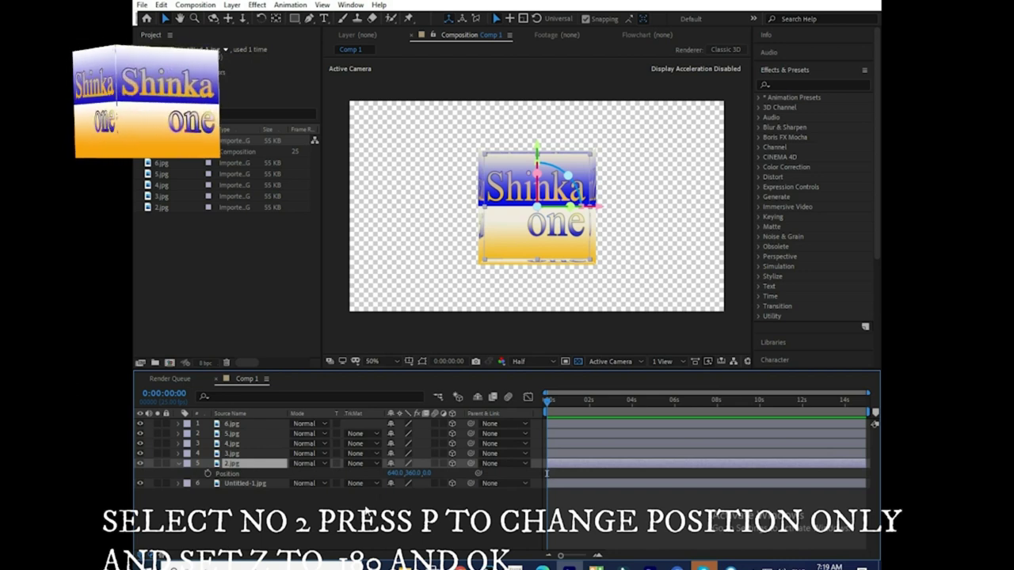
pyautogui.click(426, 474)
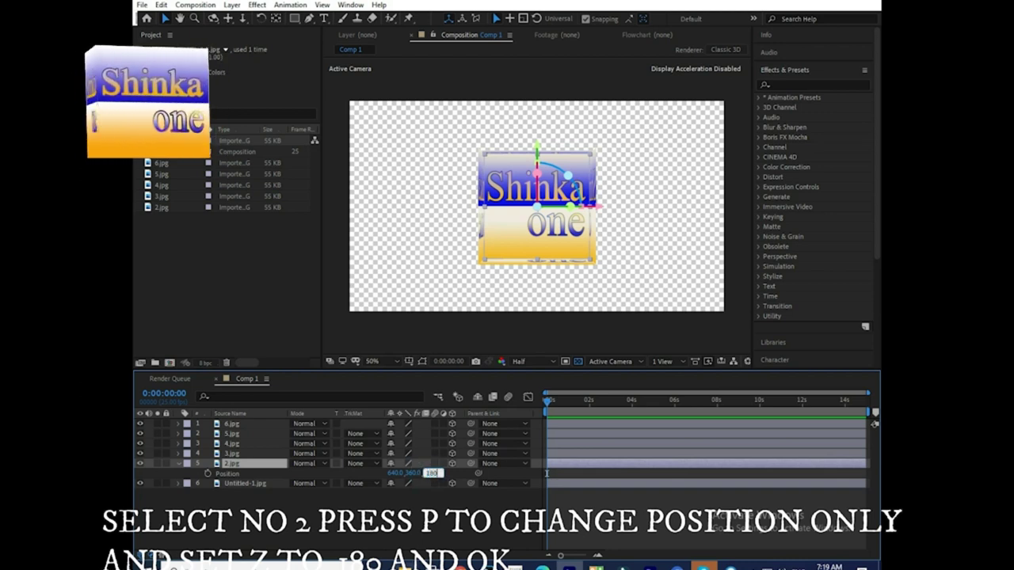
pyautogui.press('Return')
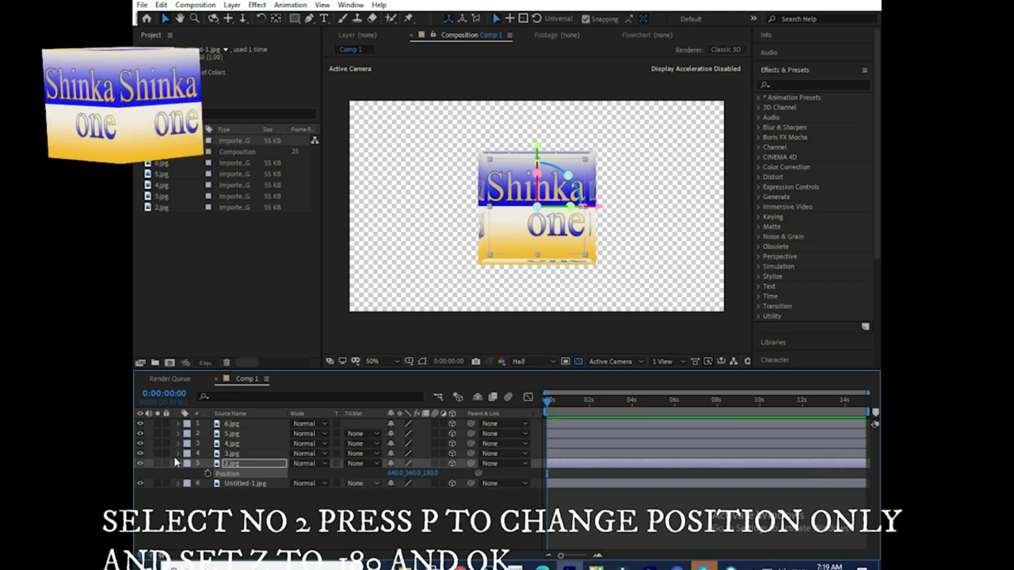
pyautogui.click(179, 464)
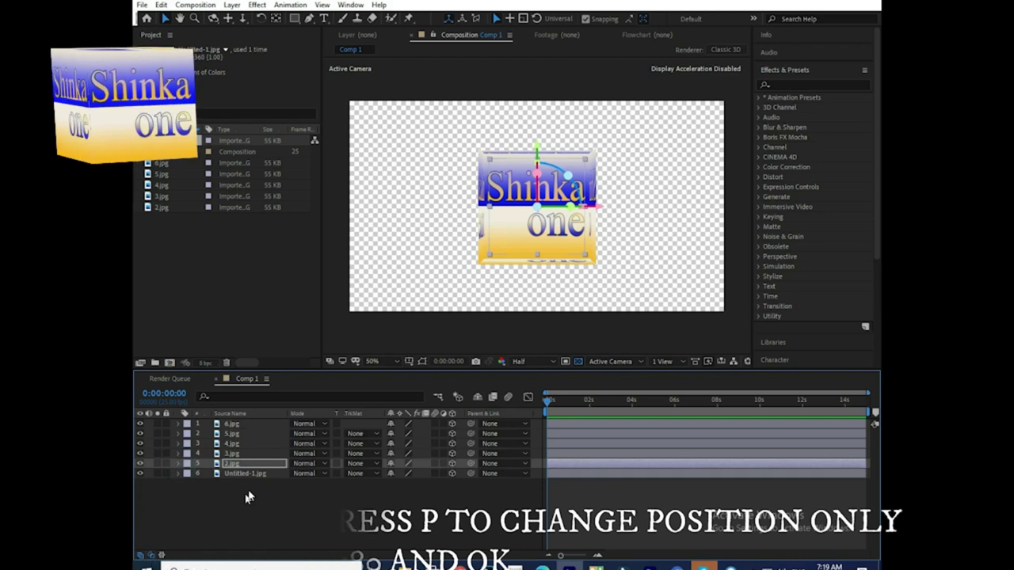
# Set the Untitled-1.jpg layer's Z position to -180 to form the cube's front face.
pyautogui.click(257, 473)
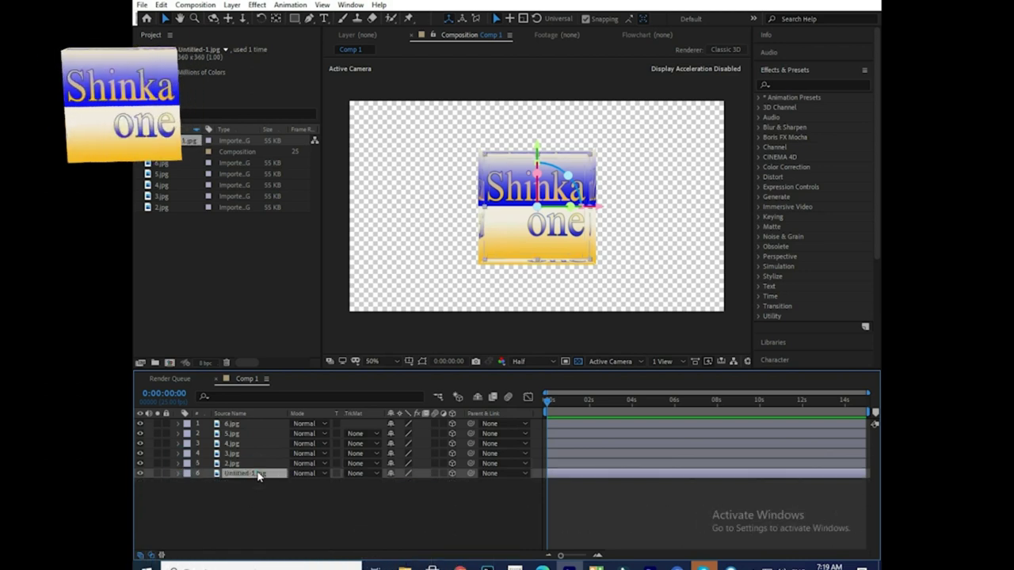
pyautogui.press('p')
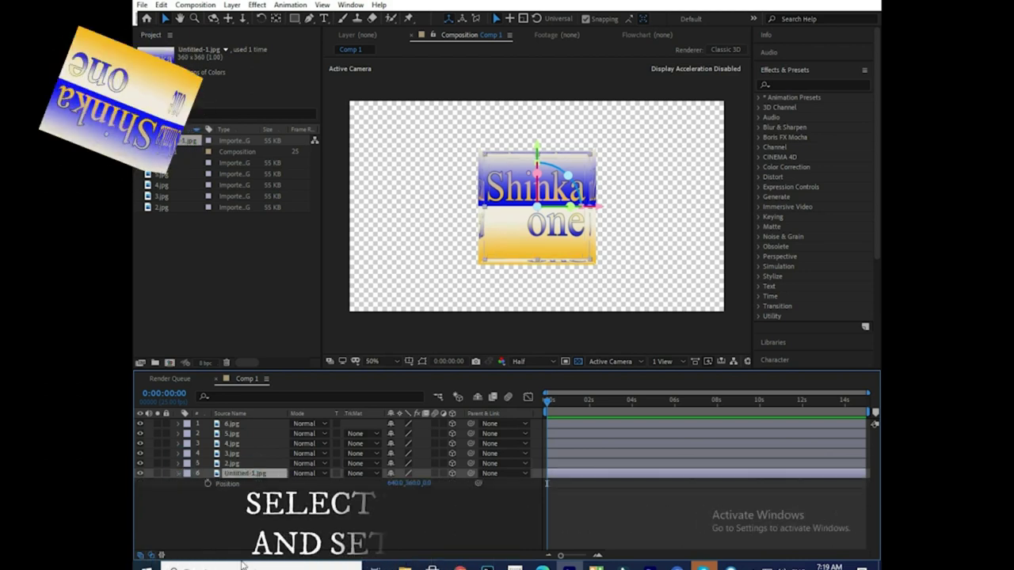
pyautogui.click(429, 482)
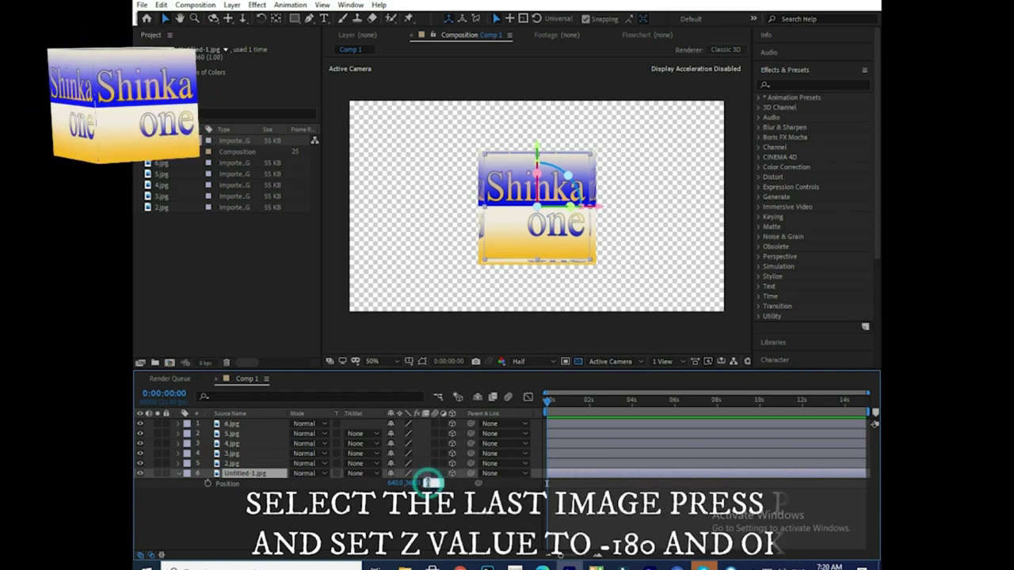
pyautogui.write('-1')
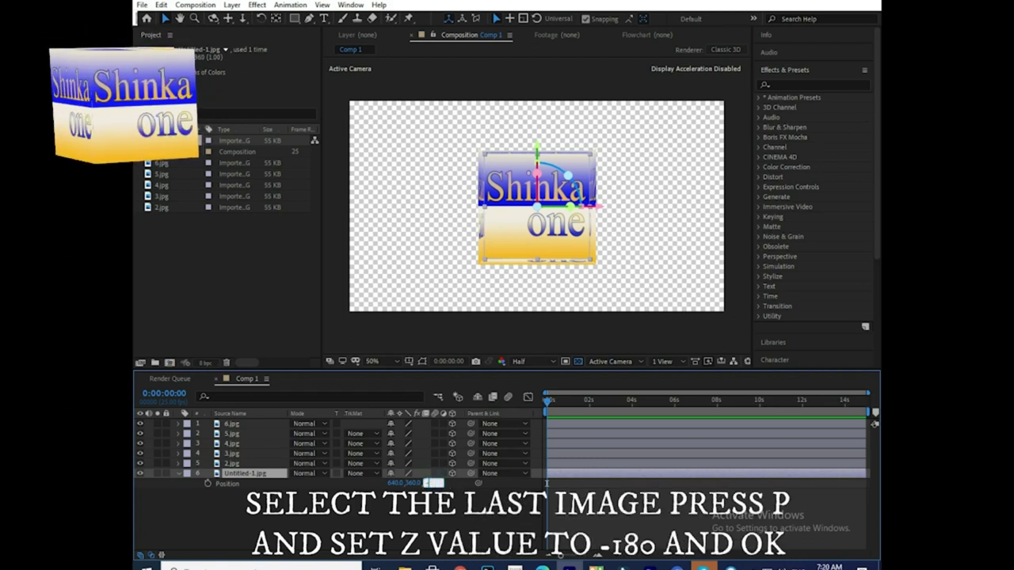
pyautogui.write('80')
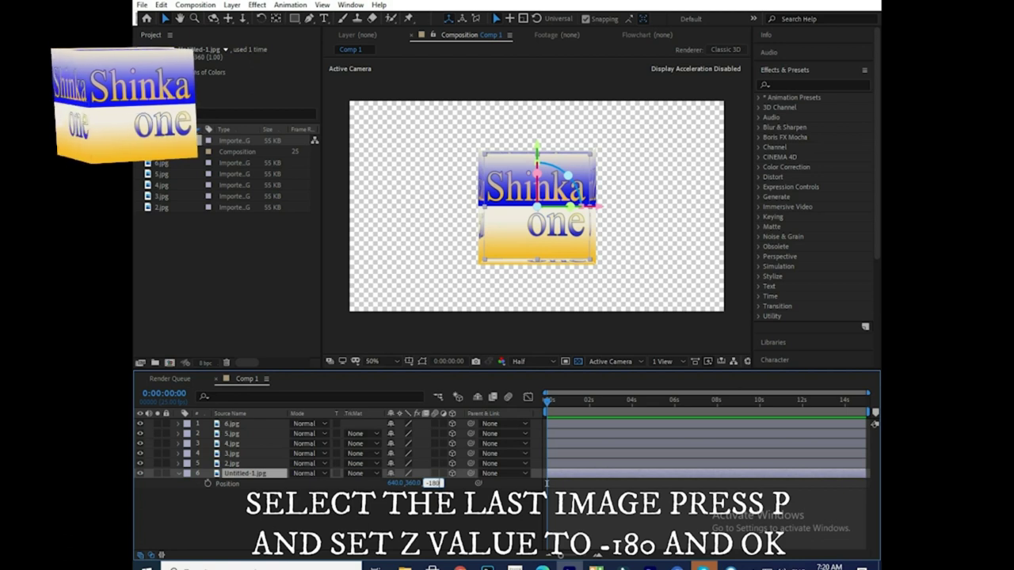
pyautogui.press('Return')
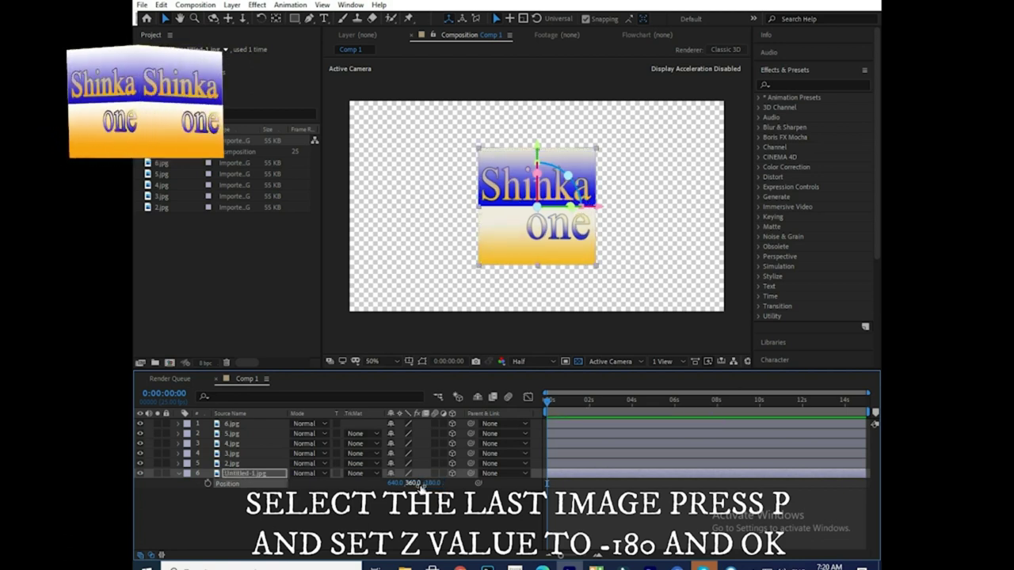
pyautogui.click(178, 473)
pyautogui.click(319, 517)
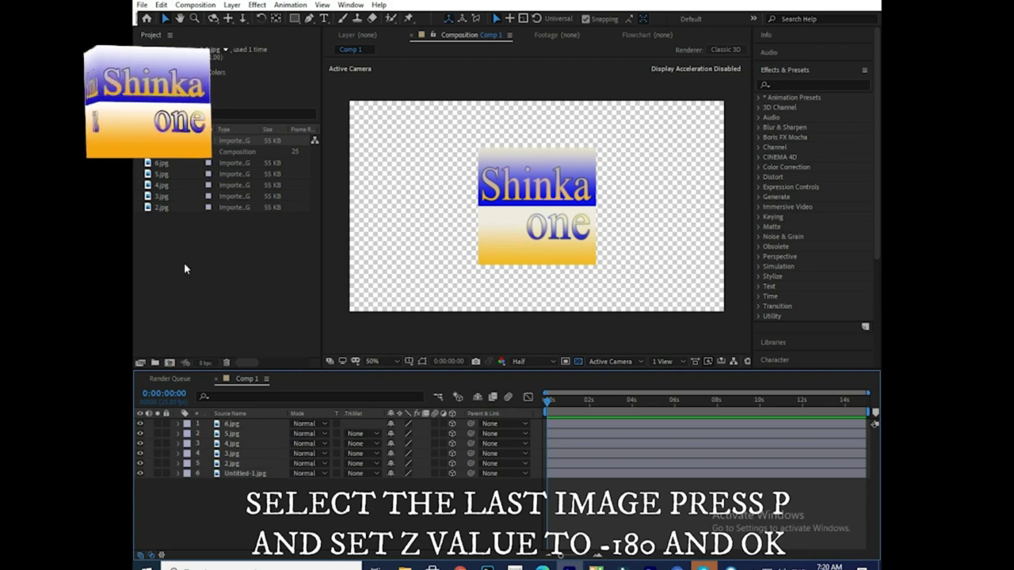
# Check the cube from behind and set the mirrored 2.jpg layer's Y Rotation to 180° so its text reads correctly.
pyautogui.click(213, 18)
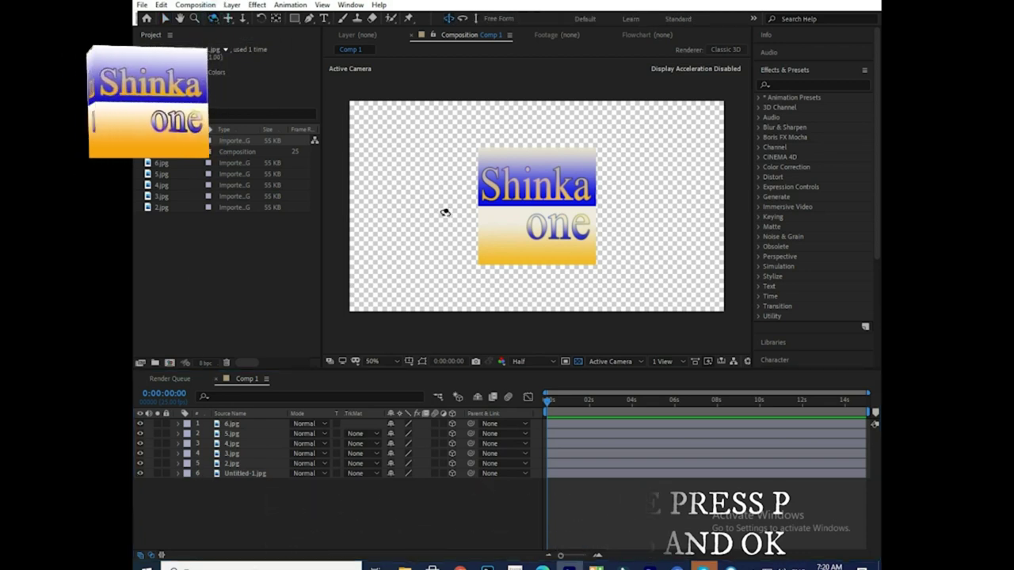
pyautogui.moveTo(446, 211); pyautogui.dragTo(647, 213)
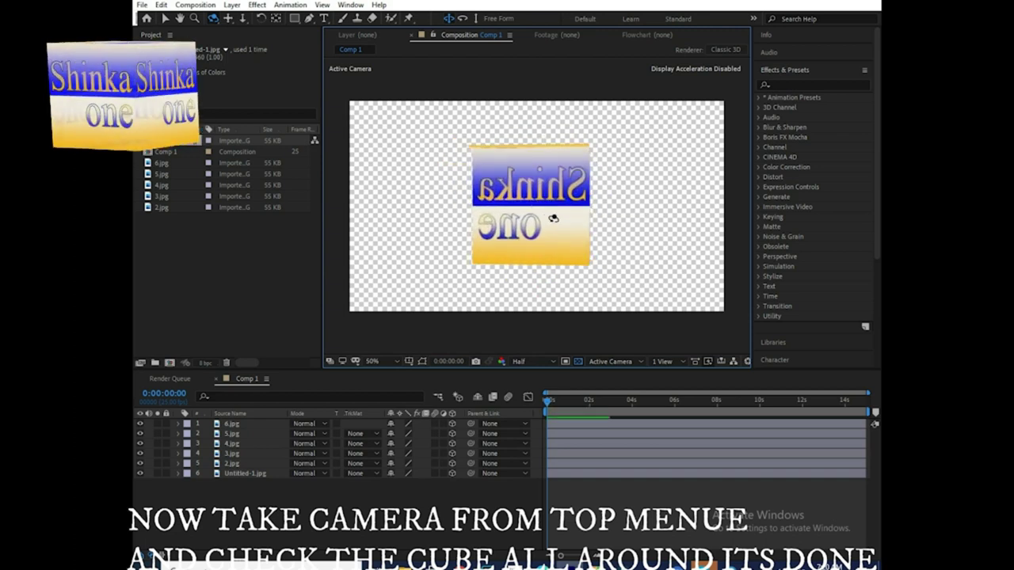
pyautogui.click(165, 17)
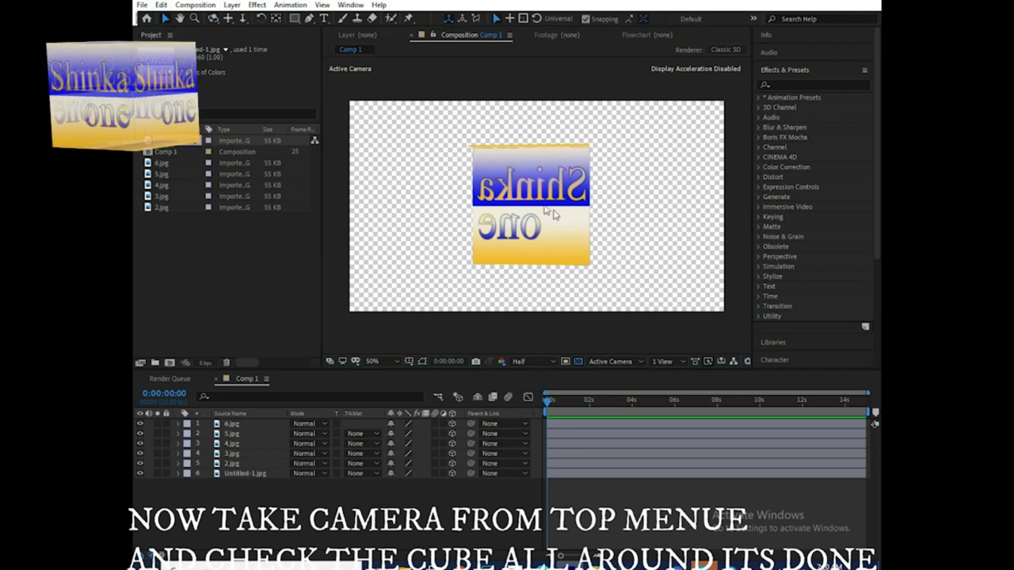
pyautogui.click(541, 204)
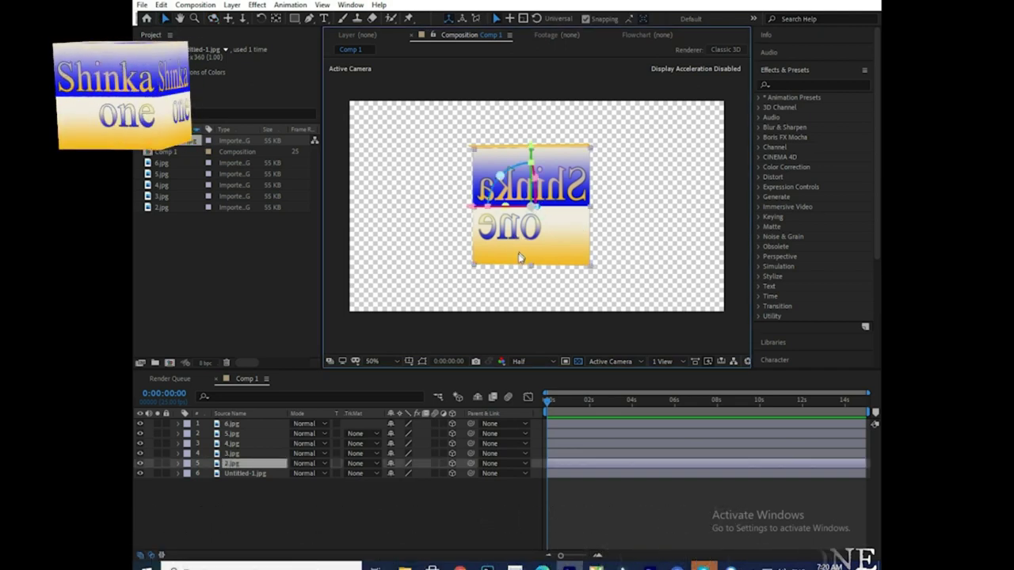
pyautogui.click(178, 463)
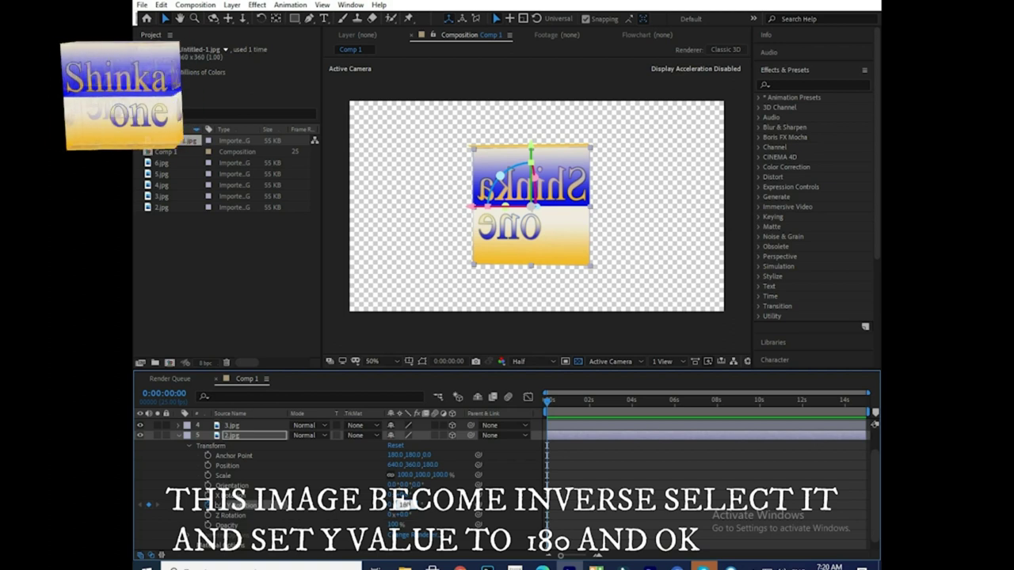
pyautogui.press('Return')
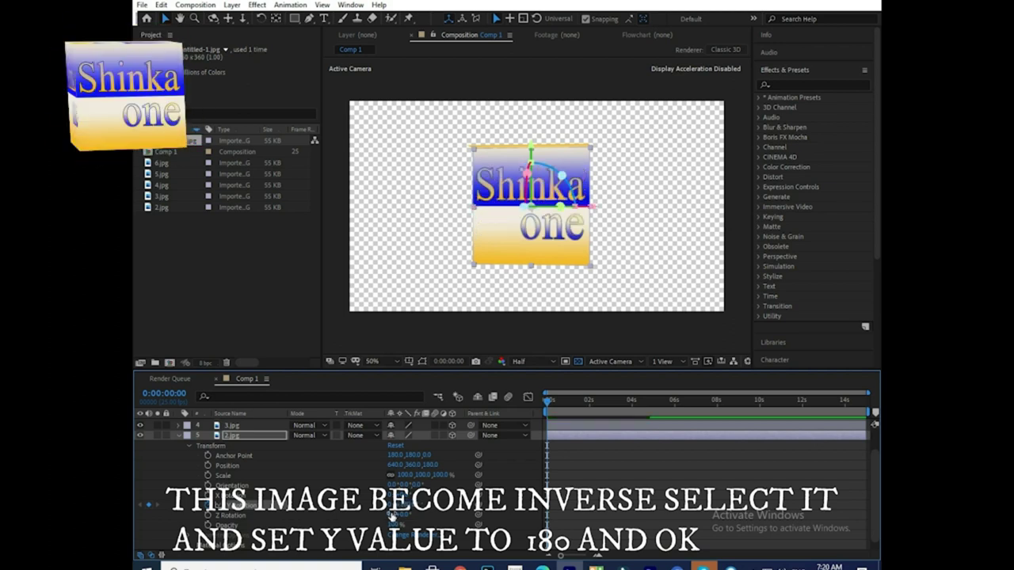
# Turn the cube to expose the 4.jpg layer and move that layer up onto the cube's open top edge.
pyautogui.click(390, 188)
pyautogui.click(213, 18)
pyautogui.moveTo(500, 198); pyautogui.dragTo(360, 201)
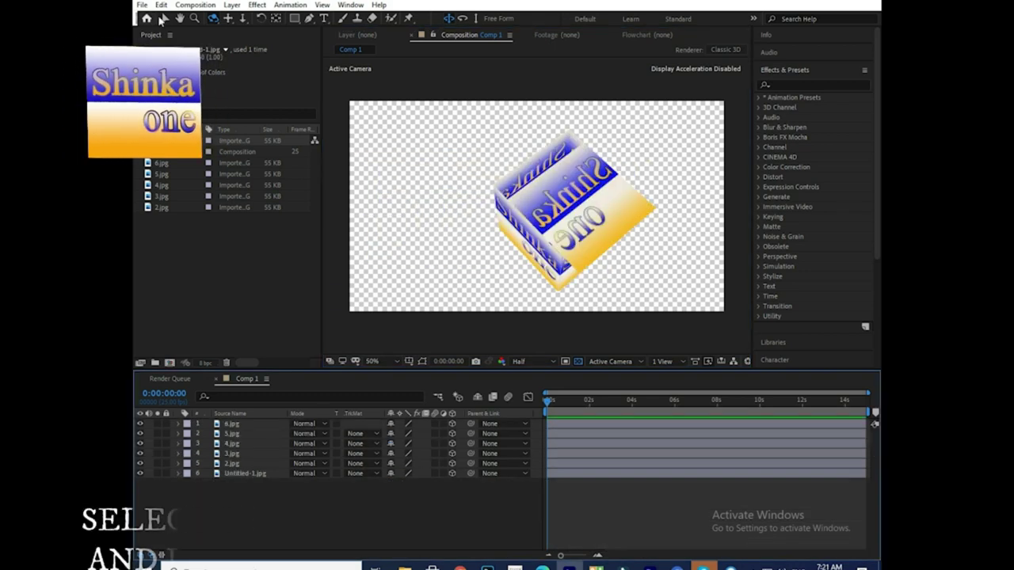
pyautogui.click(603, 210)
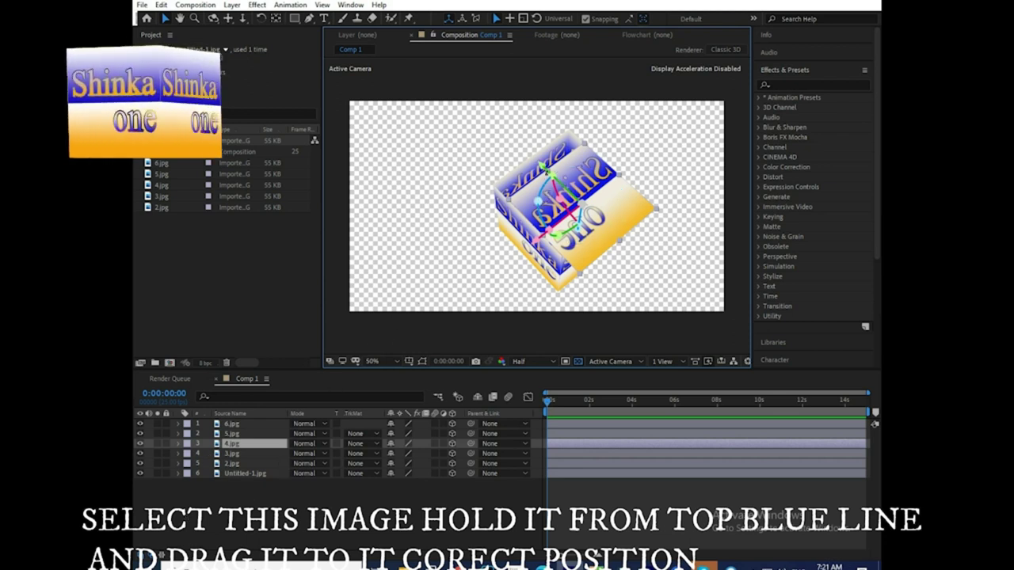
pyautogui.moveTo(540, 164); pyautogui.dragTo(534, 151)
# Enable keyframing for the 4.jpg layer's Y Rotation and set it to 180° so its mirrored text reads correctly.
pyautogui.click(243, 446)
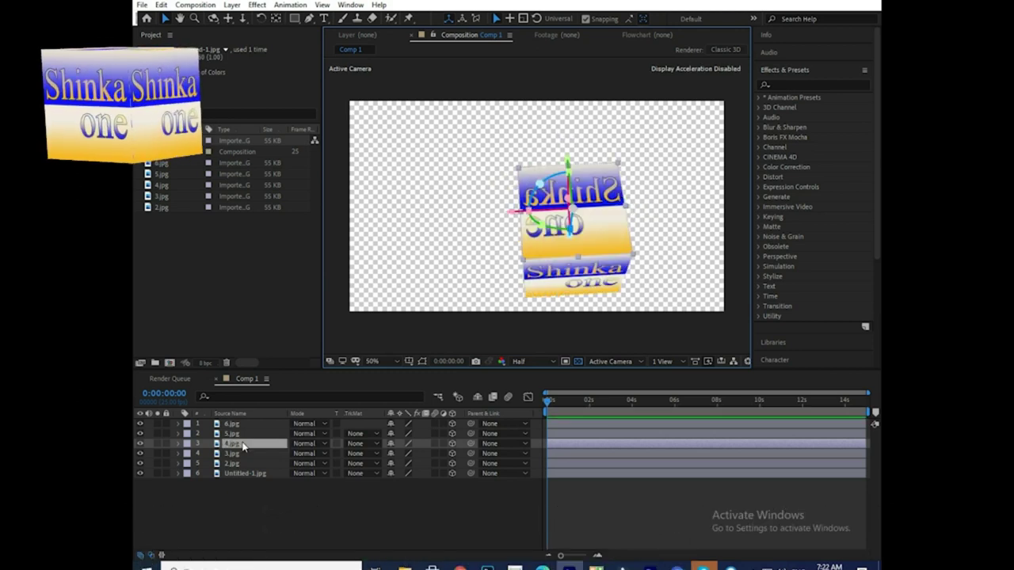
pyautogui.click(177, 443)
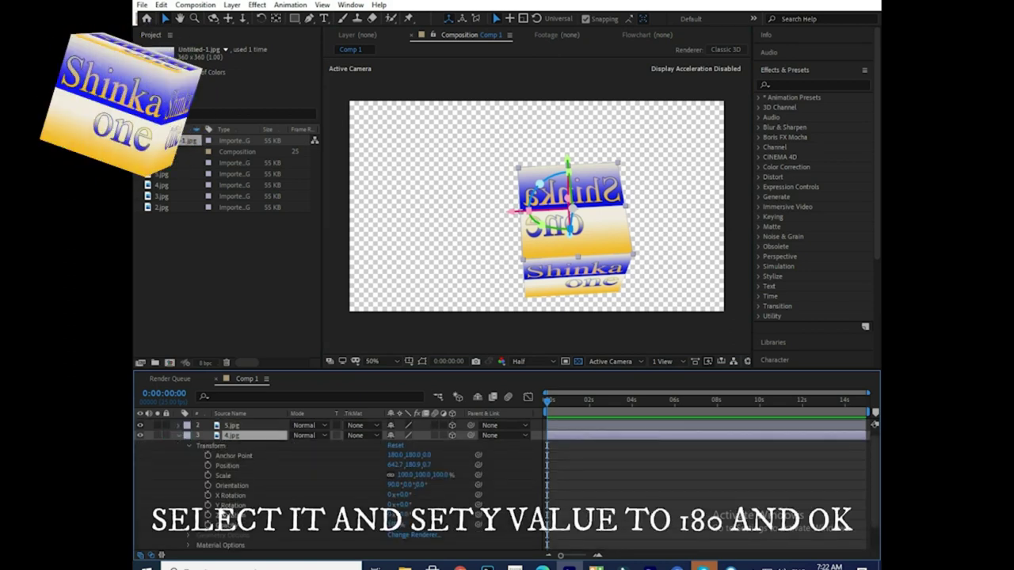
pyautogui.click(208, 509)
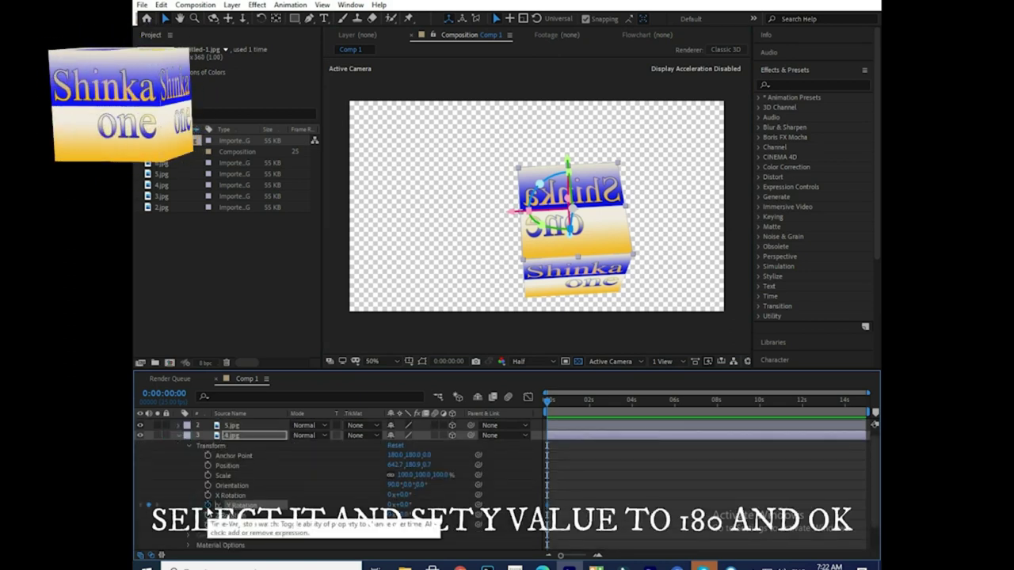
pyautogui.click(404, 504)
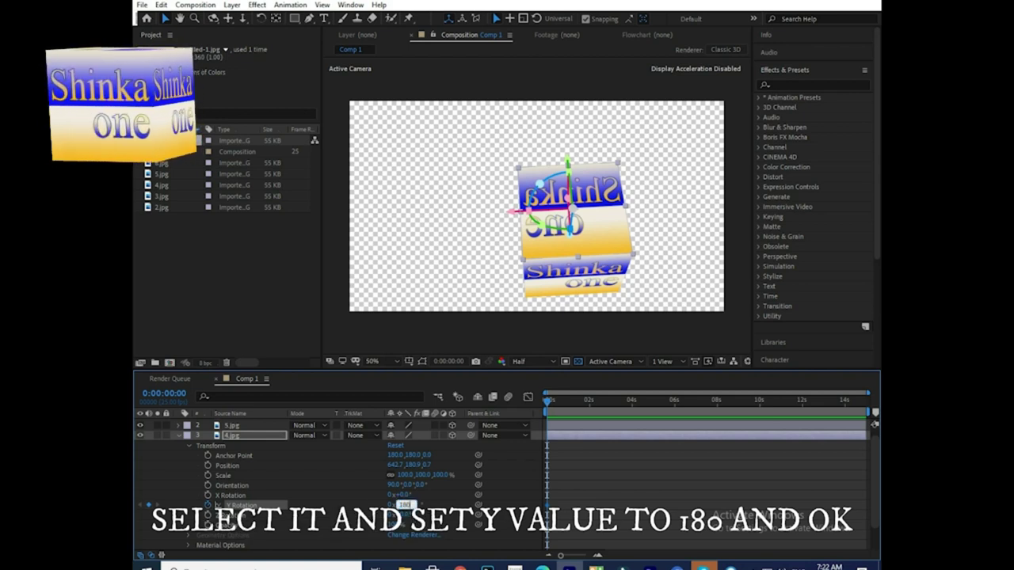
pyautogui.write('180')
pyautogui.press('Return')
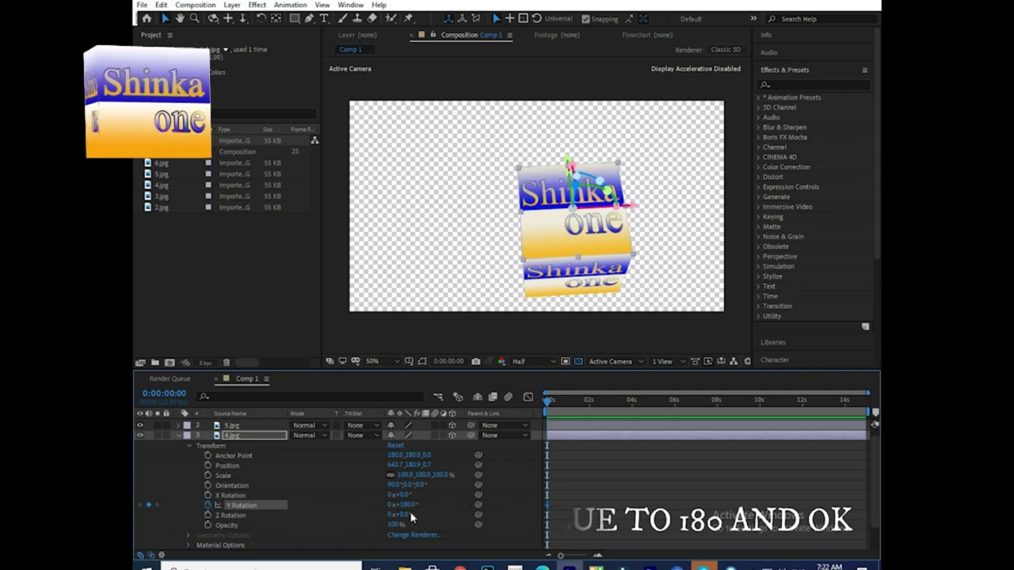
pyautogui.click(481, 194)
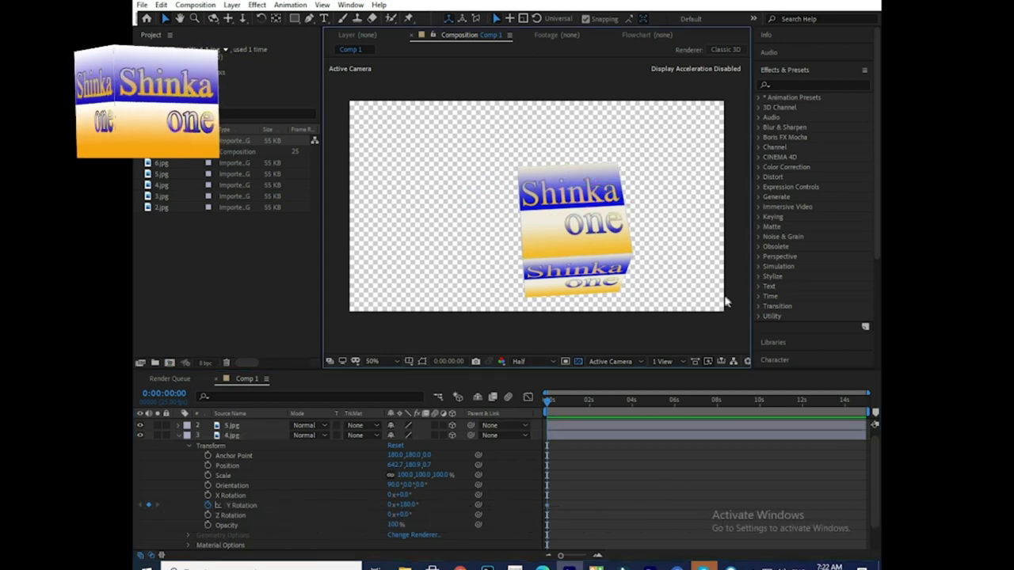
pyautogui.click(179, 437)
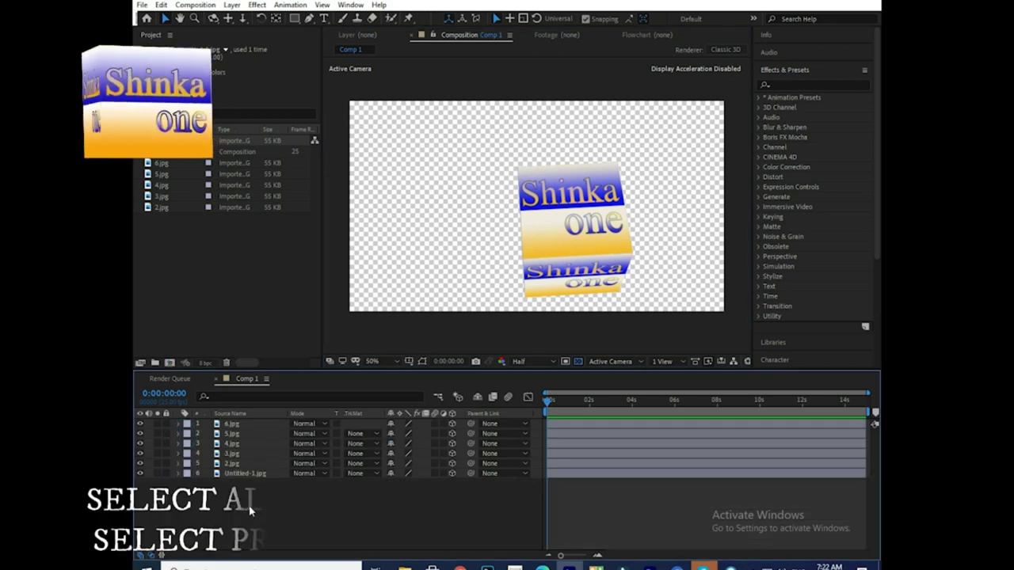
# Pre-compose all six image layers into a new composition named shinkaone, moving all attributes into it.
pyautogui.hotkey('ctrl', 'a')
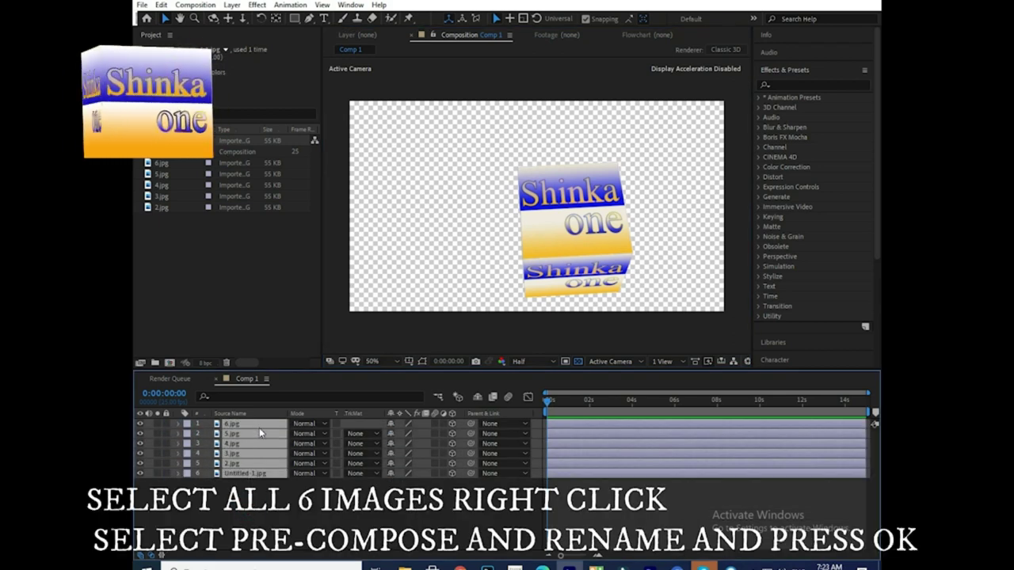
pyautogui.rightClick(259, 428)
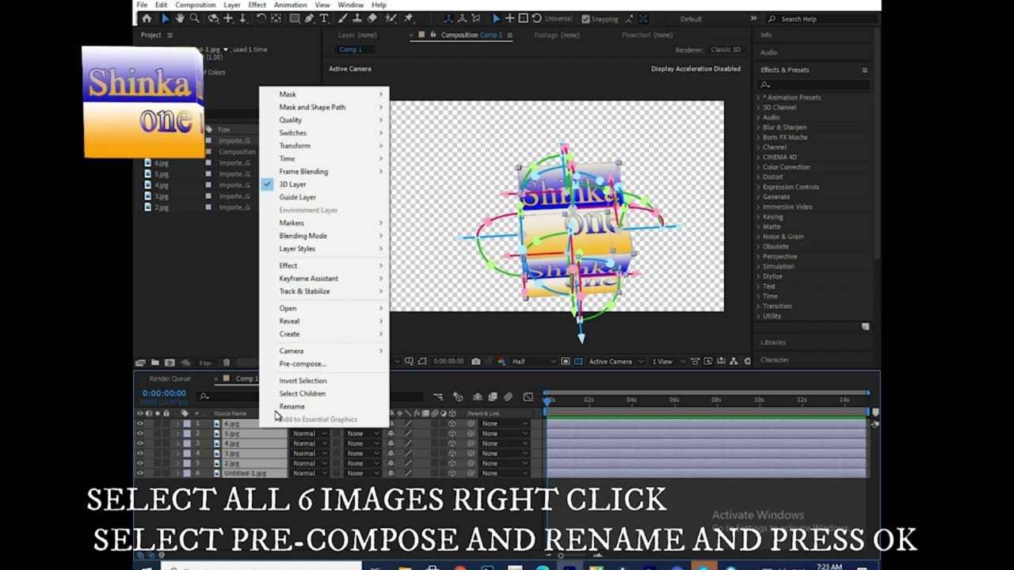
pyautogui.click(289, 363)
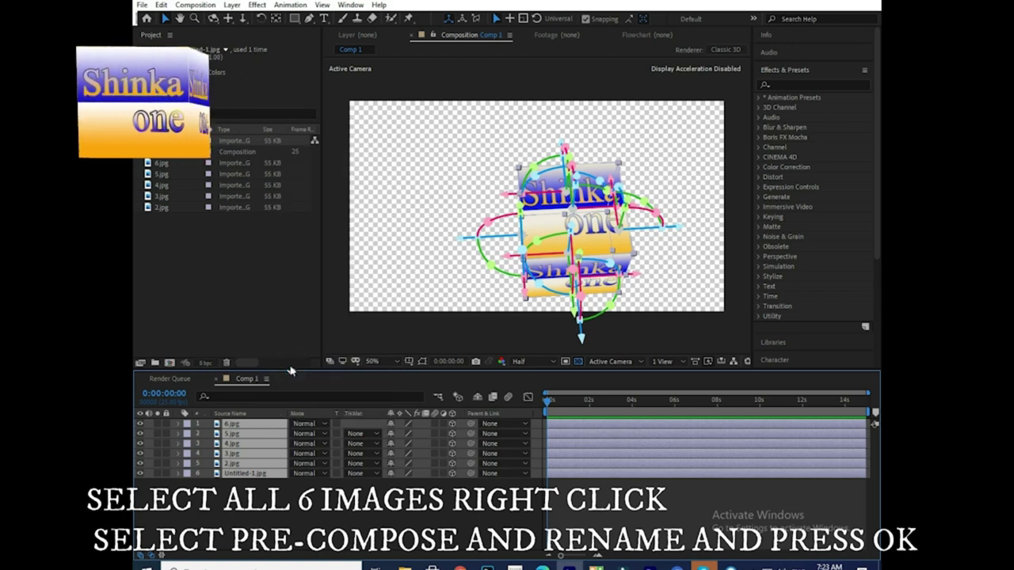
pyautogui.write('shinkaone')
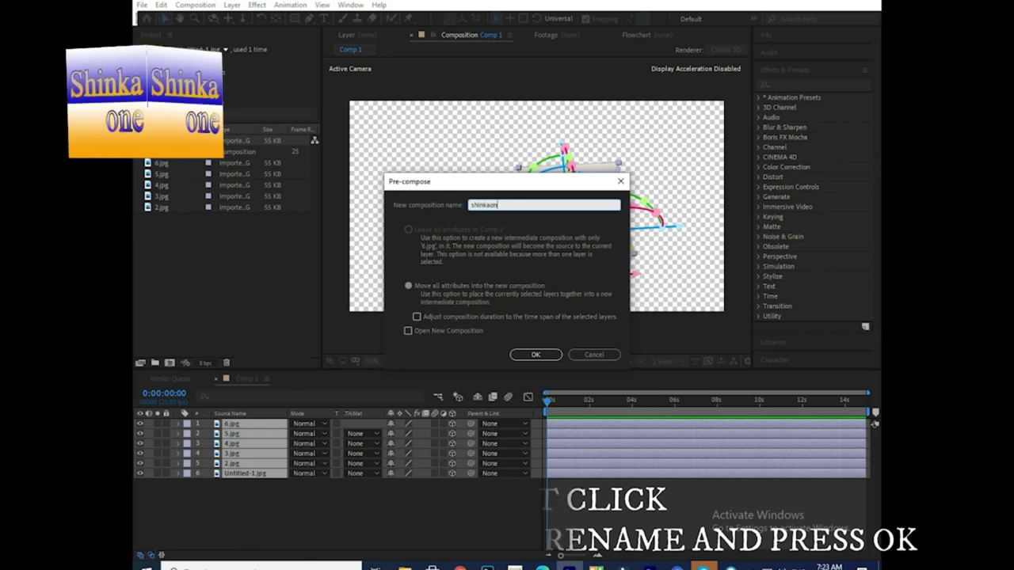
pyautogui.click(534, 355)
pyautogui.moveTo(590, 183)
pyautogui.mouseDown()
pyautogui.moveTo(587, 155)
pyautogui.moveTo(588, 187)
pyautogui.mouseUp()
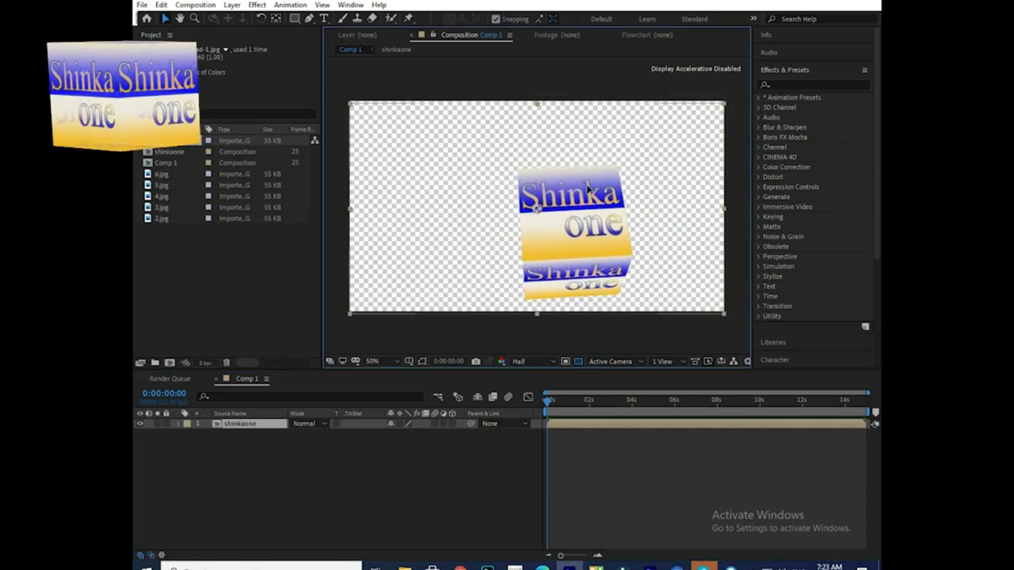
# Make the shinkaone layer 3D with collapsed transformations and orbit around the cube to check its faces.
pyautogui.click(452, 468)
pyautogui.click(452, 424)
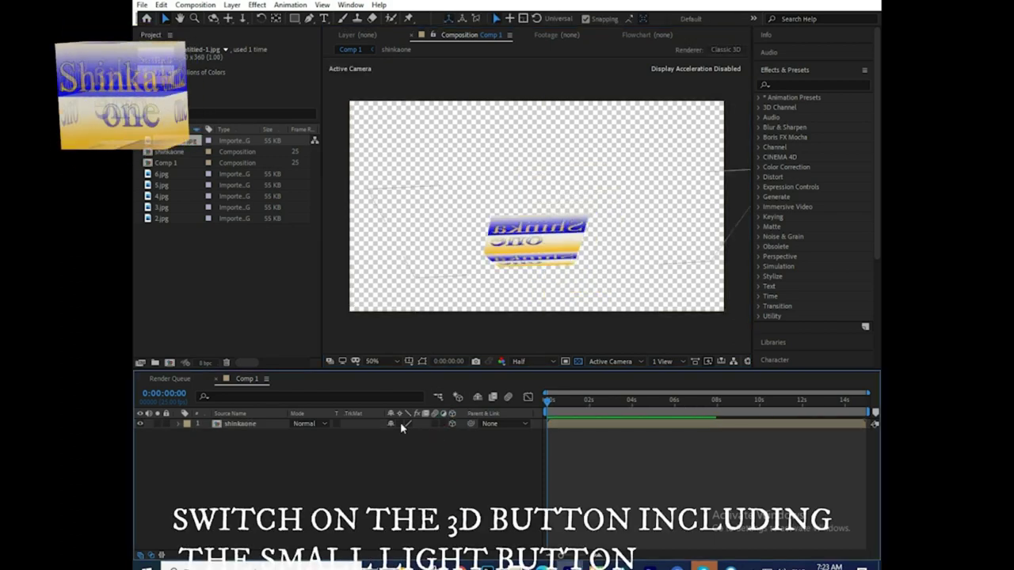
pyautogui.click(399, 423)
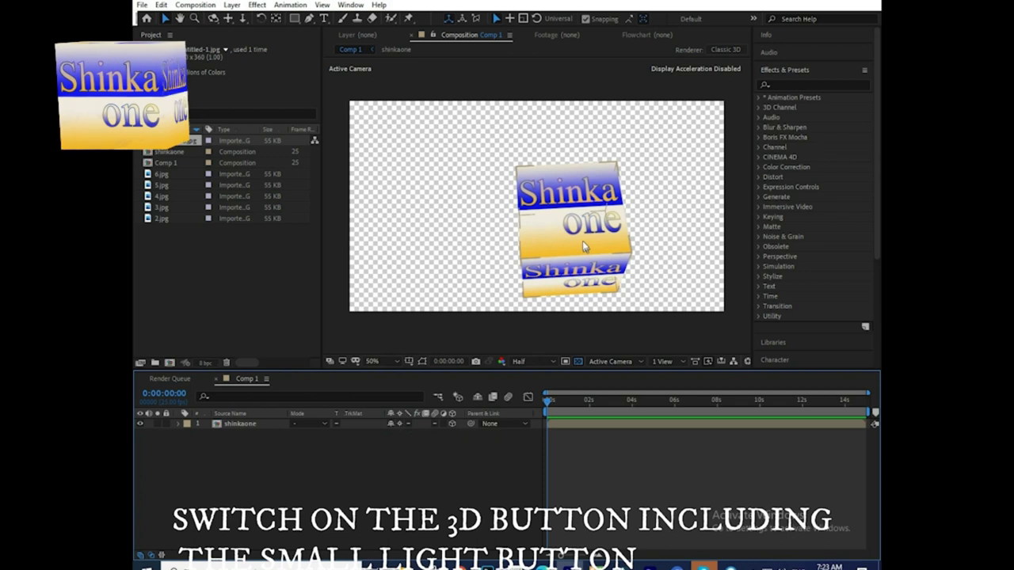
pyautogui.click(213, 19)
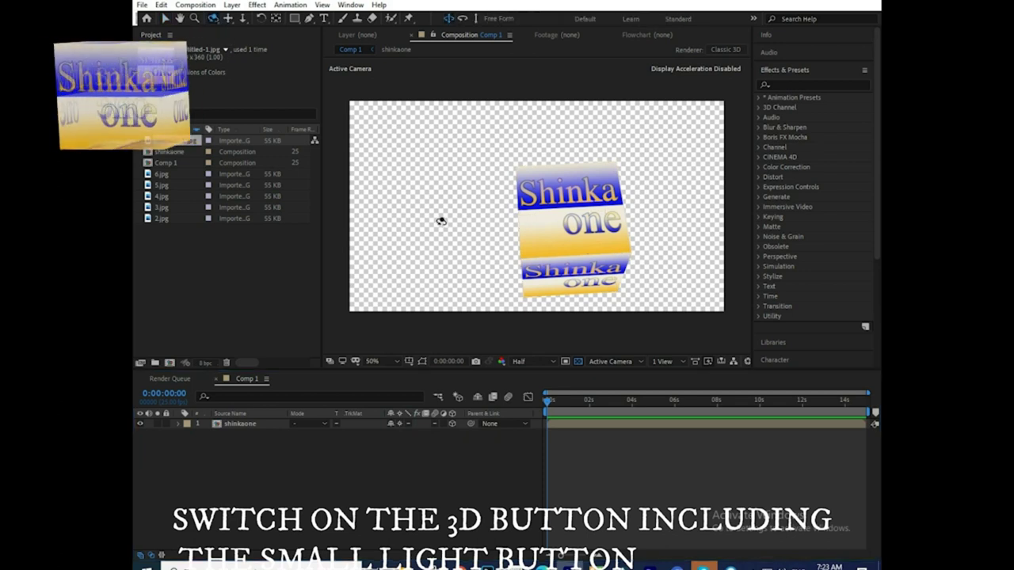
pyautogui.moveTo(464, 202); pyautogui.dragTo(576, 155)
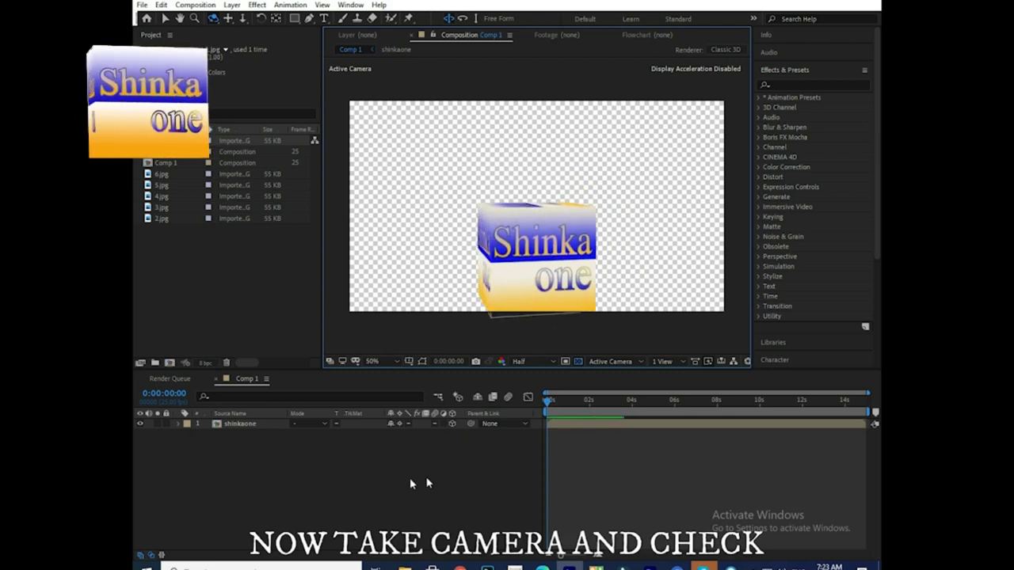
# Scale the shinkaone layer down uniformly to 50%.
pyautogui.click(177, 422)
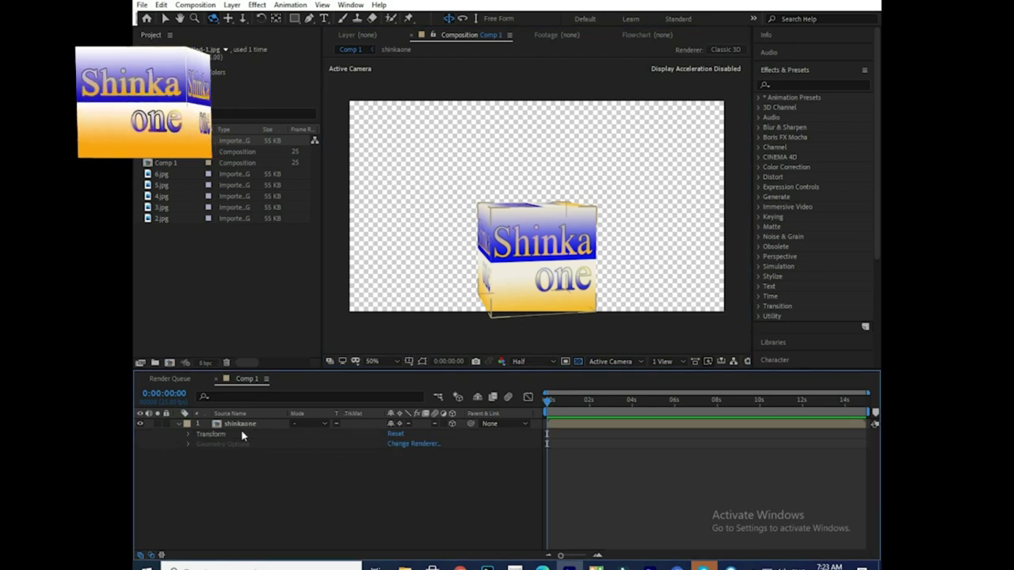
pyautogui.click(187, 434)
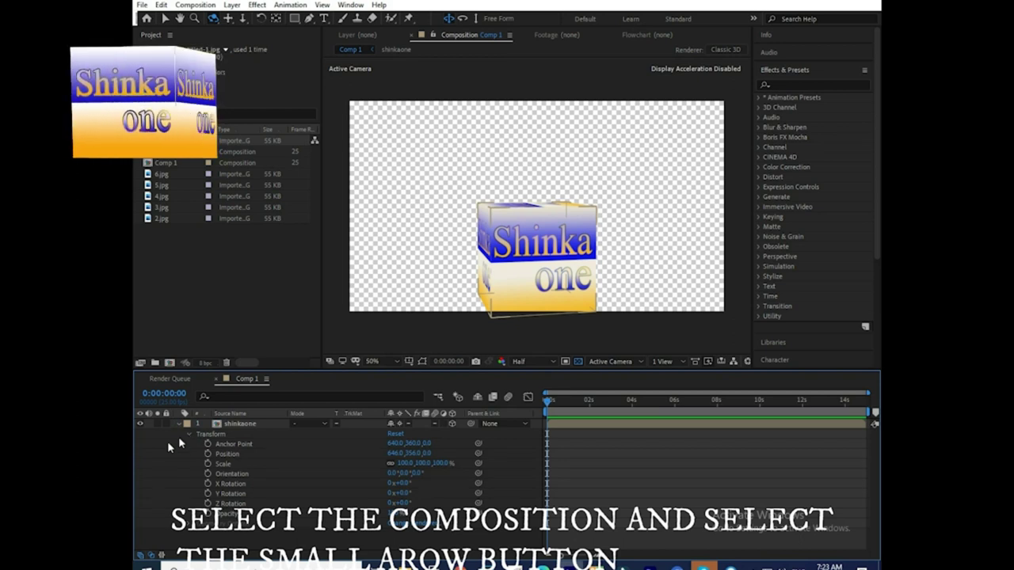
pyautogui.moveTo(405, 466); pyautogui.dragTo(384, 467)
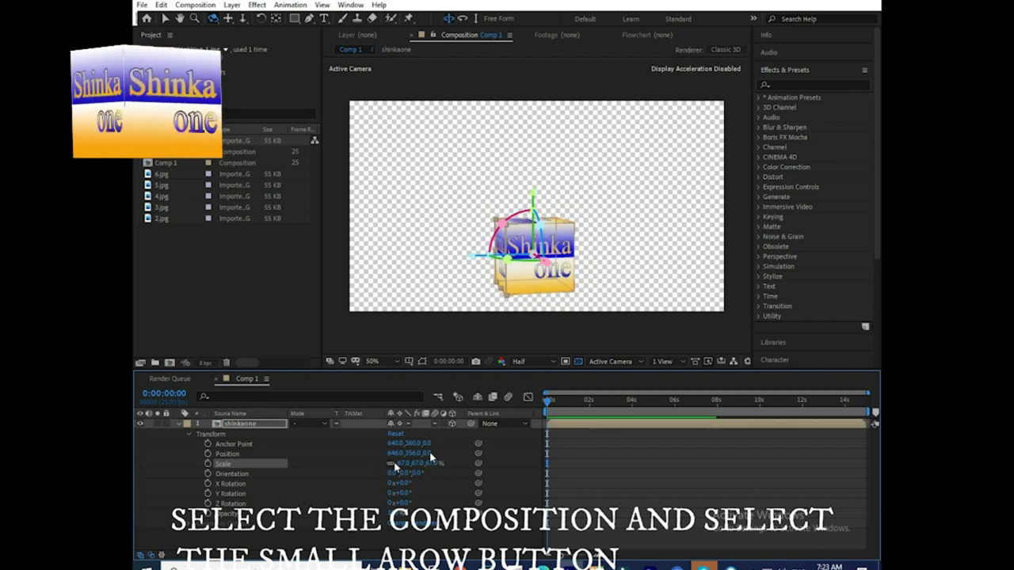
pyautogui.moveTo(399, 466); pyautogui.dragTo(390, 463)
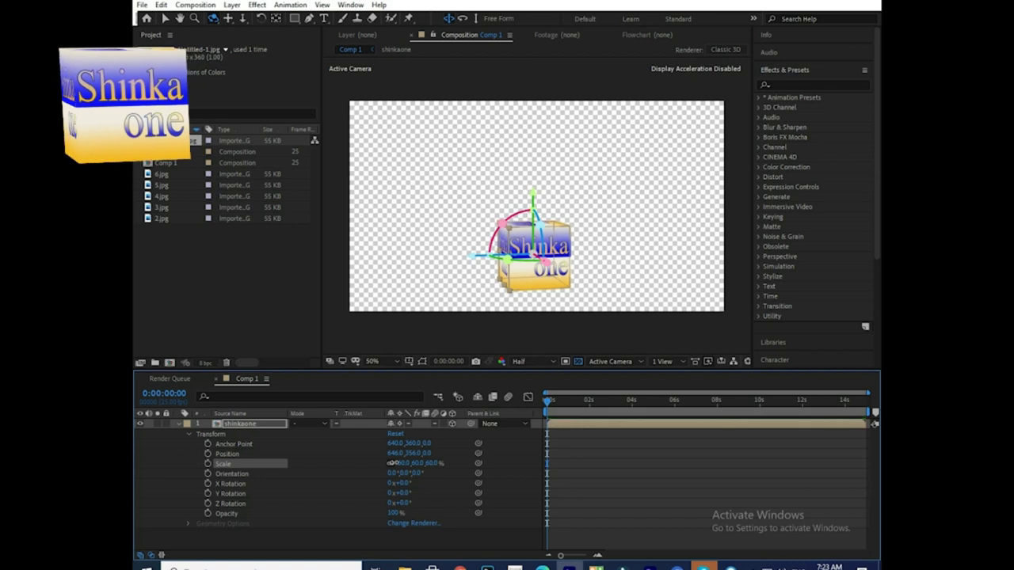
pyautogui.click(398, 463)
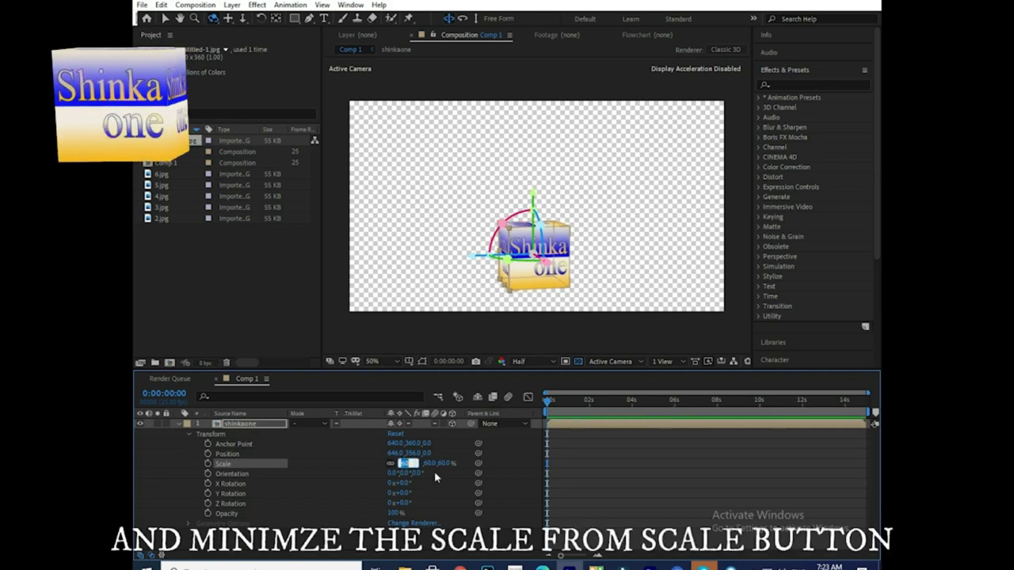
pyautogui.write('50')
pyautogui.press('Return')
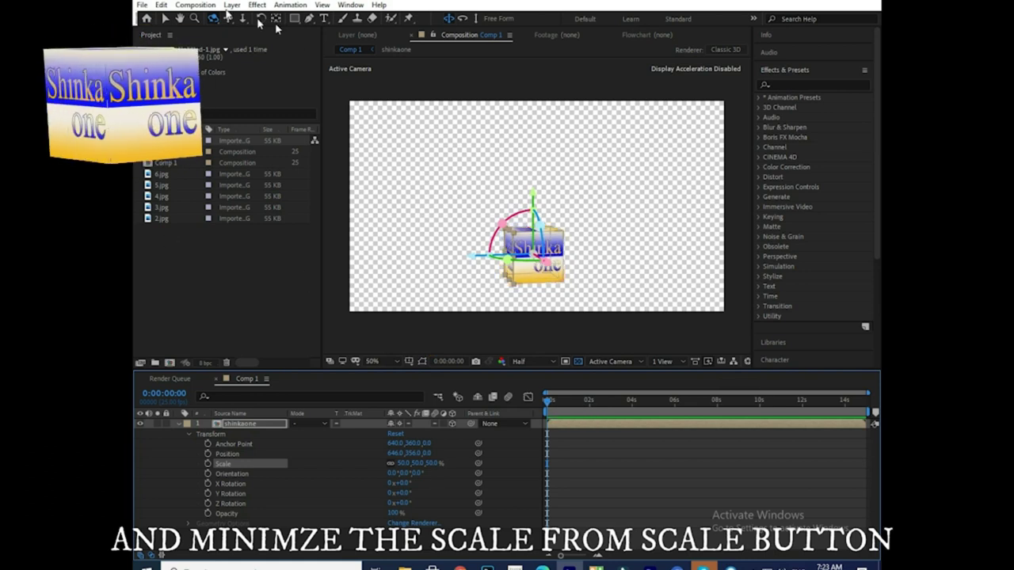
# Orbit the view until the cube's front face is seen straight on in the middle of the frame.
pyautogui.click(166, 19)
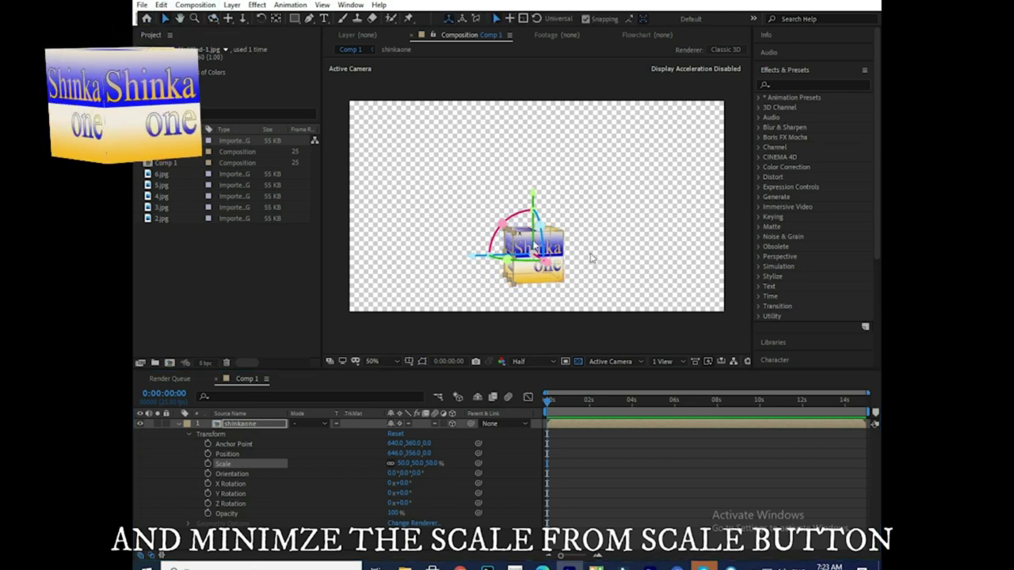
pyautogui.click(607, 259)
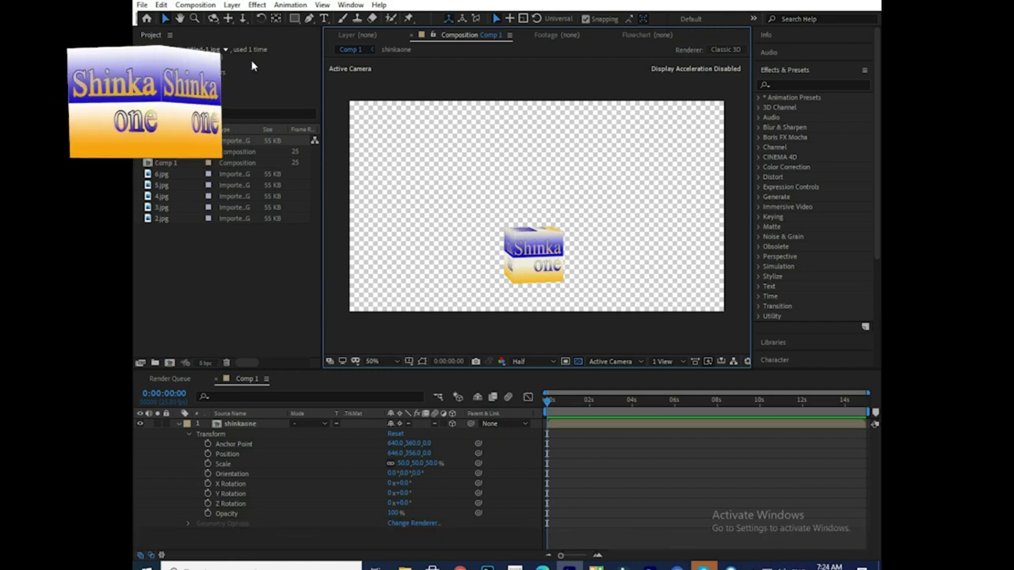
pyautogui.click(213, 18)
pyautogui.moveTo(555, 247); pyautogui.dragTo(581, 215)
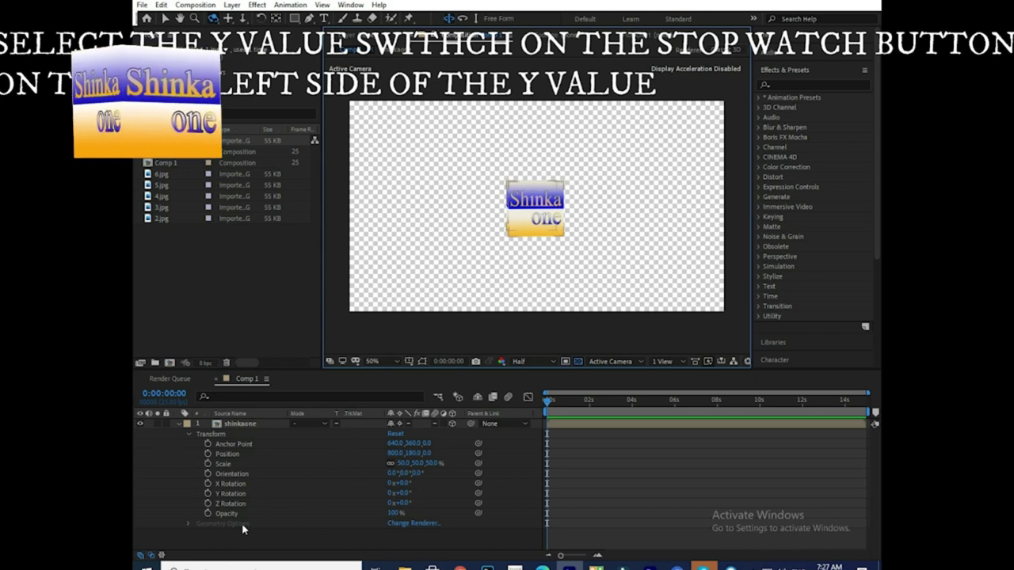
# Keyframe the shinkaone layer's Y Rotation at 0° at the start and at 180° at 0:00:01:22.
pyautogui.click(208, 494)
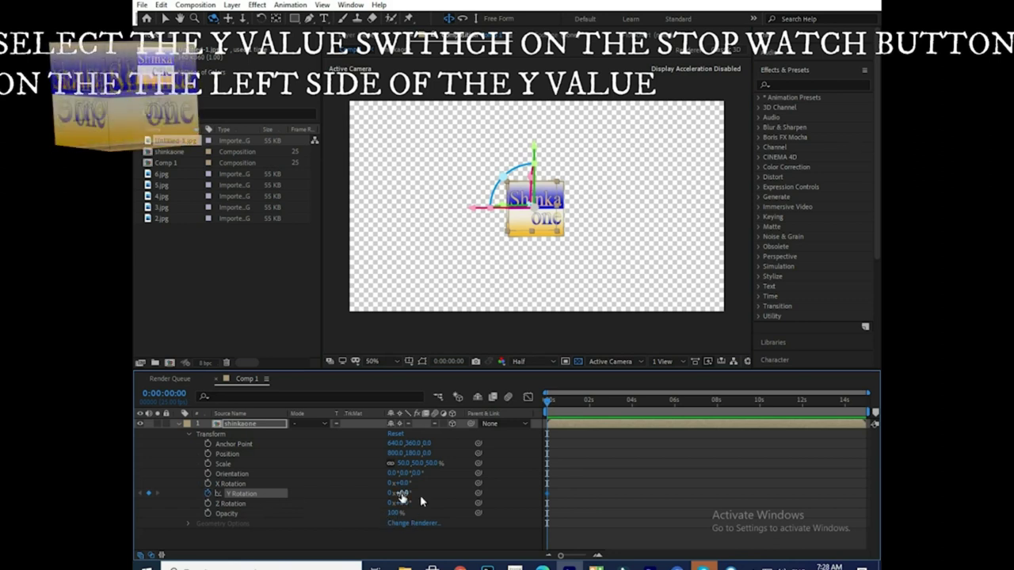
pyautogui.moveTo(547, 405); pyautogui.dragTo(588, 404)
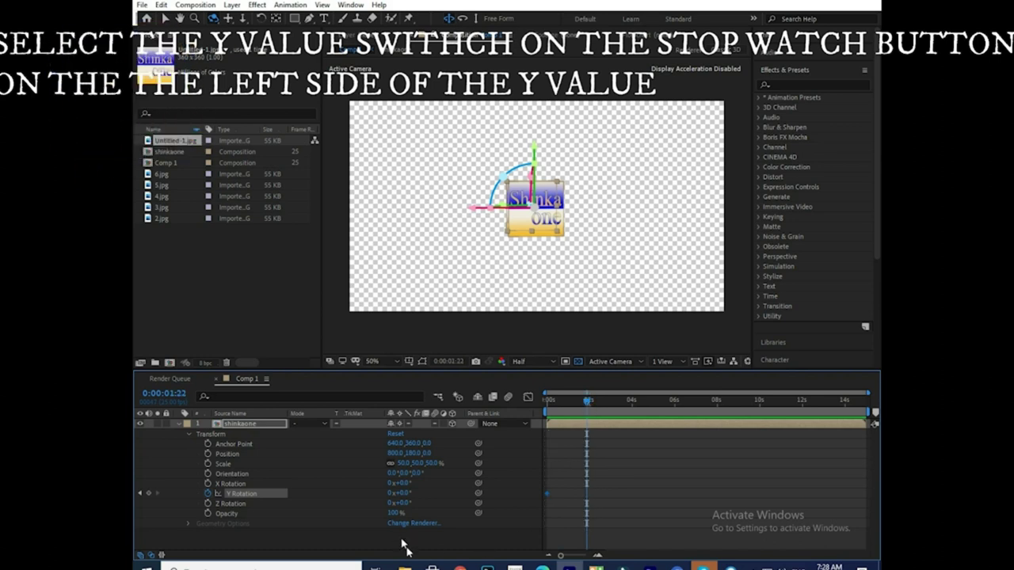
pyautogui.click(402, 492)
pyautogui.press('Return')
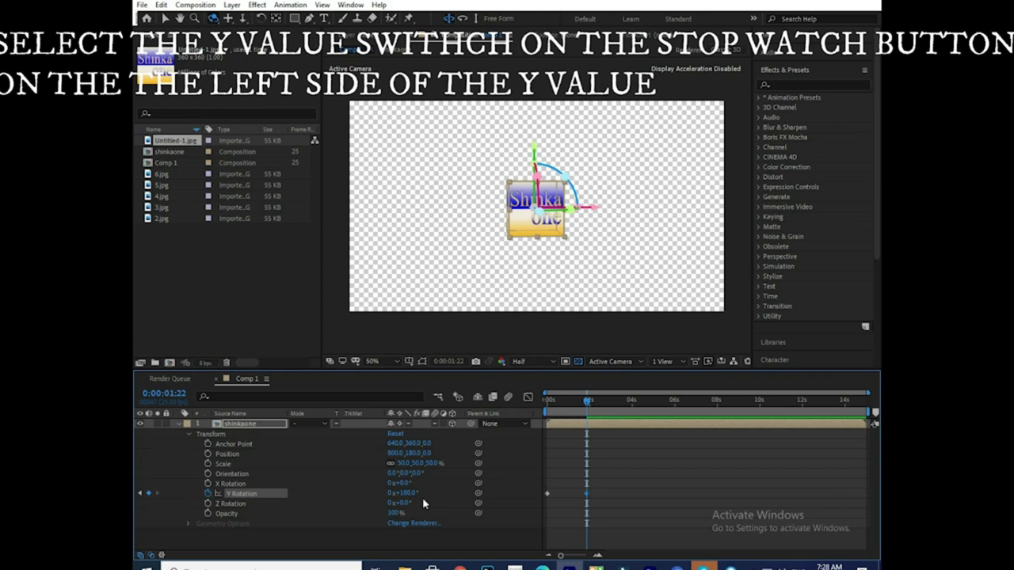
# Preview the rotation and shorten the work area so it ends at 6 seconds.
pyautogui.press('space')
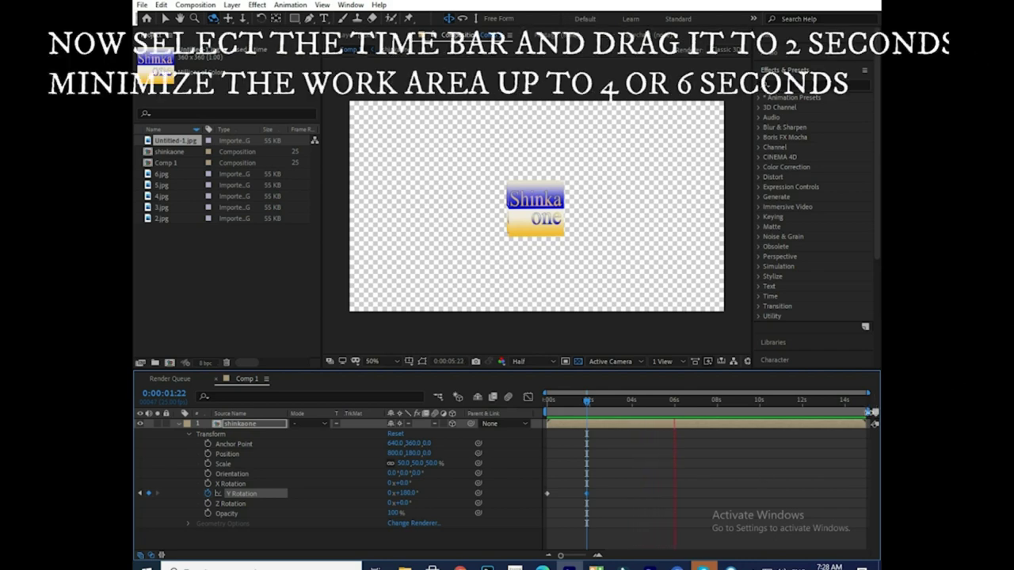
pyautogui.moveTo(868, 394); pyautogui.dragTo(676, 393)
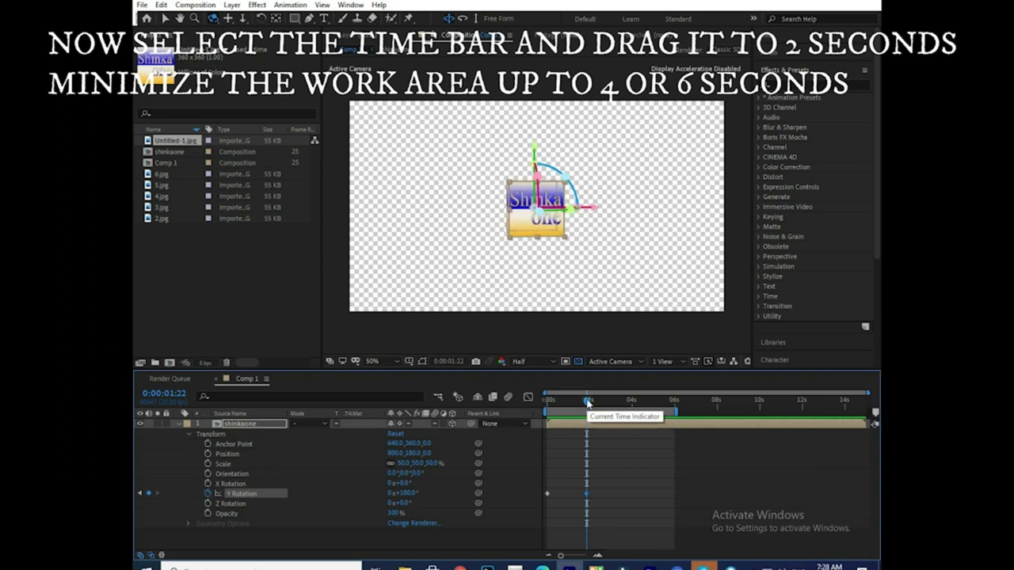
# Add a Y Rotation keyframe of 1x+180° at 0:00:04:00 and play the animation from the start.
pyautogui.click(631, 405)
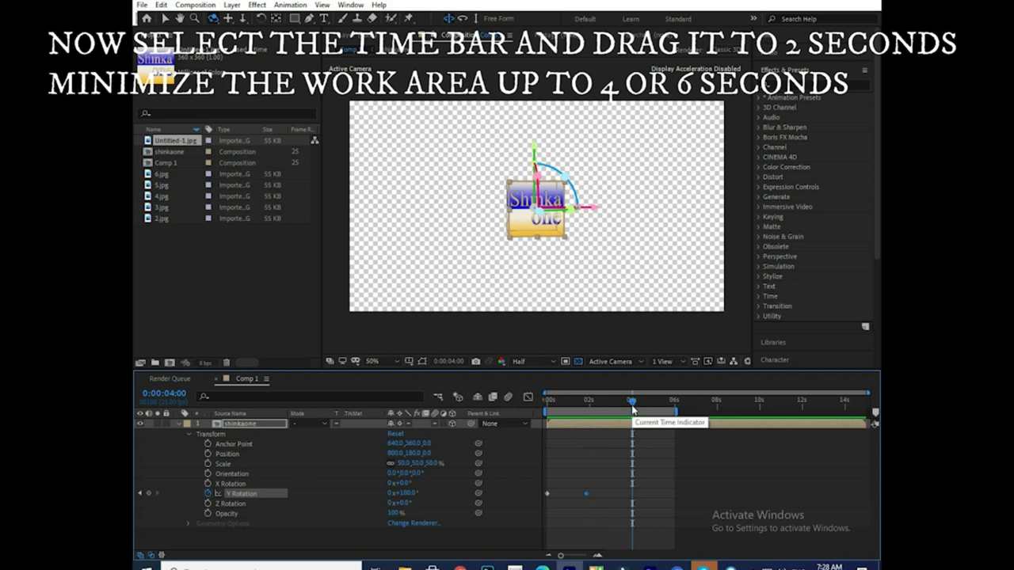
pyautogui.click(390, 492)
pyautogui.write('1')
pyautogui.press('Return')
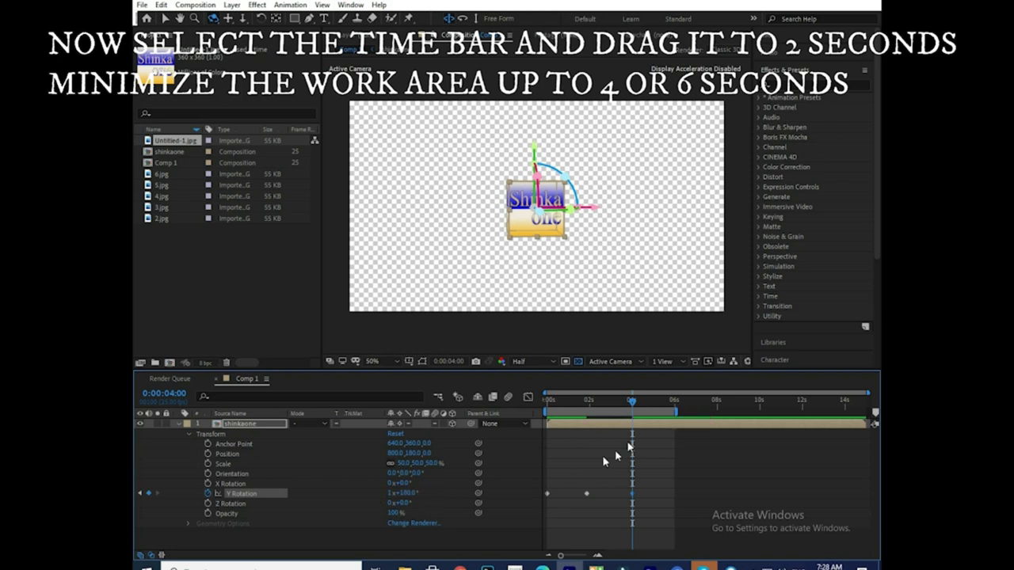
pyautogui.moveTo(639, 407); pyautogui.dragTo(545, 417)
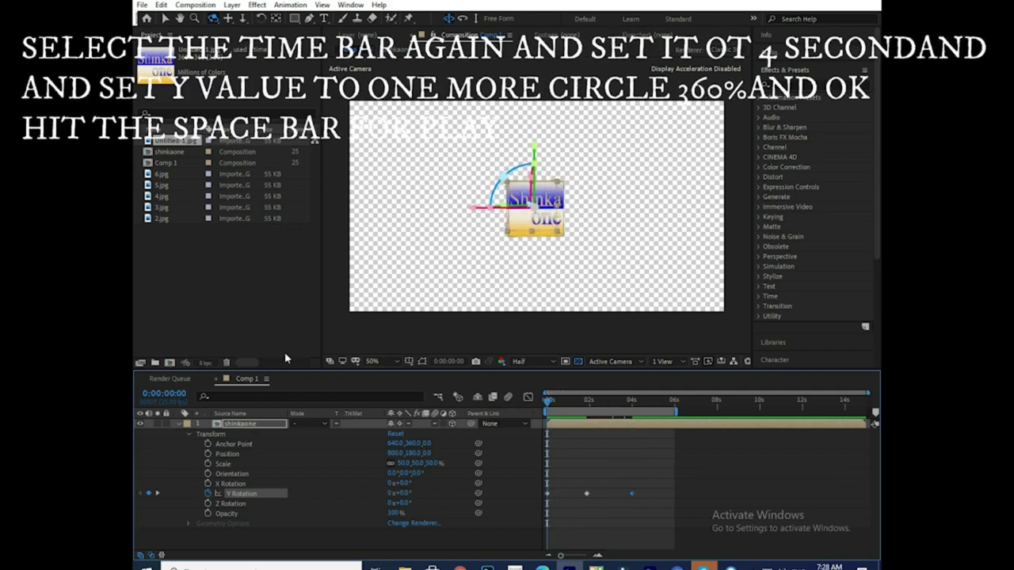
pyautogui.press('space')
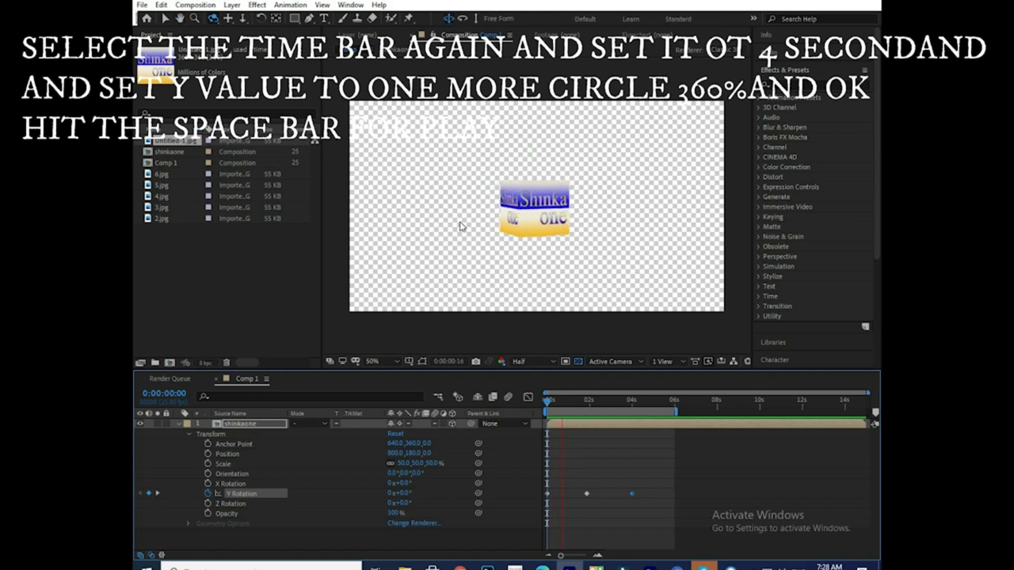